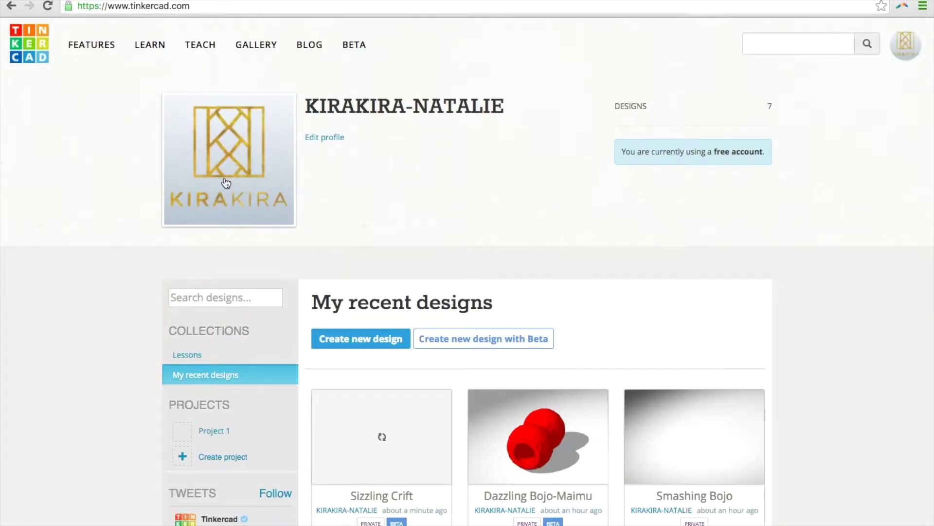
Step: Create a new design with the Beta editor
scroll(439, 154, down, 3)
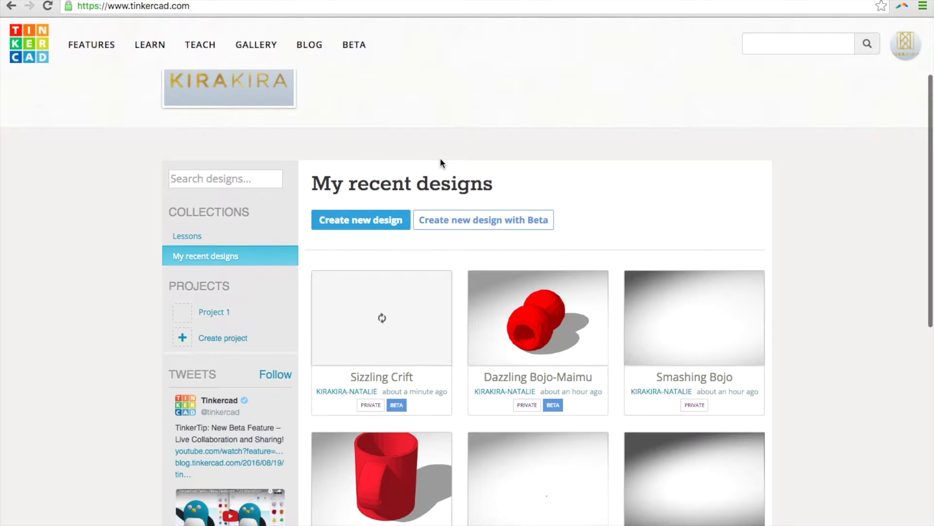
click(454, 221)
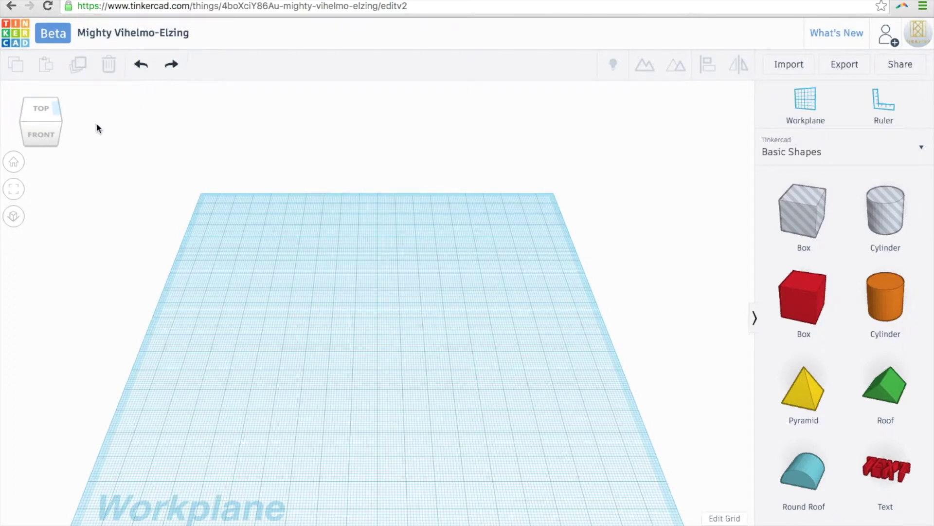
Step: Place a solid box on the workplane and resize it into a flat plate of 30 × 12 × 2 mm
click(43, 111)
drag(788, 299, 386, 324)
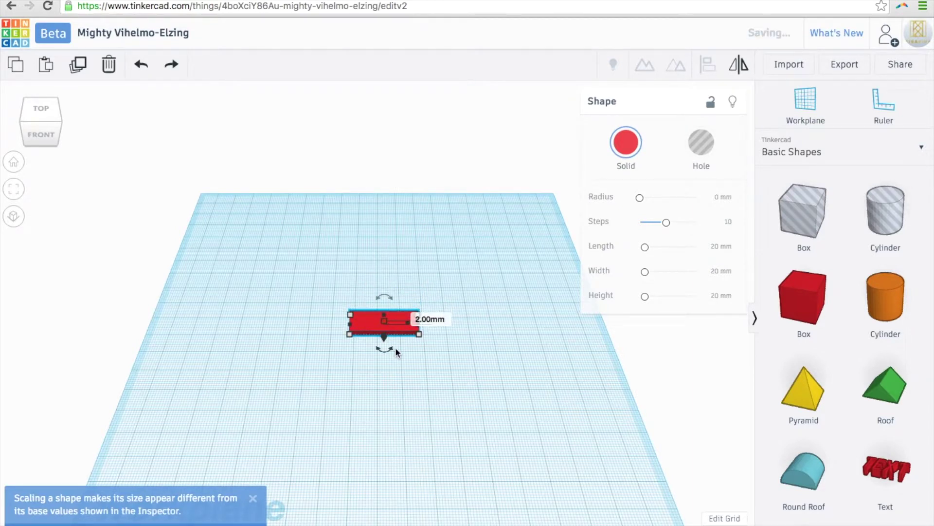
click(407, 387)
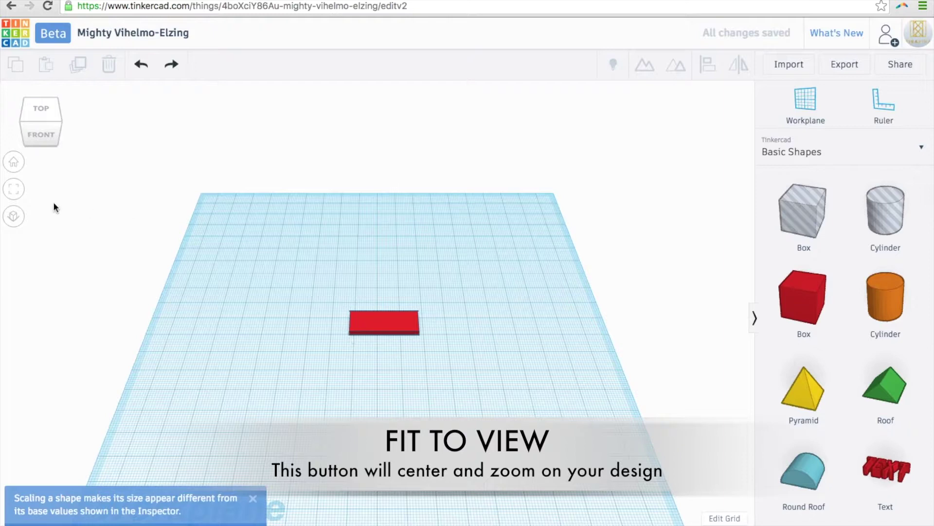
Step: Add a cylinder hole to the plate, shrink it to a small circle and position it near the plate's left end
click(14, 189)
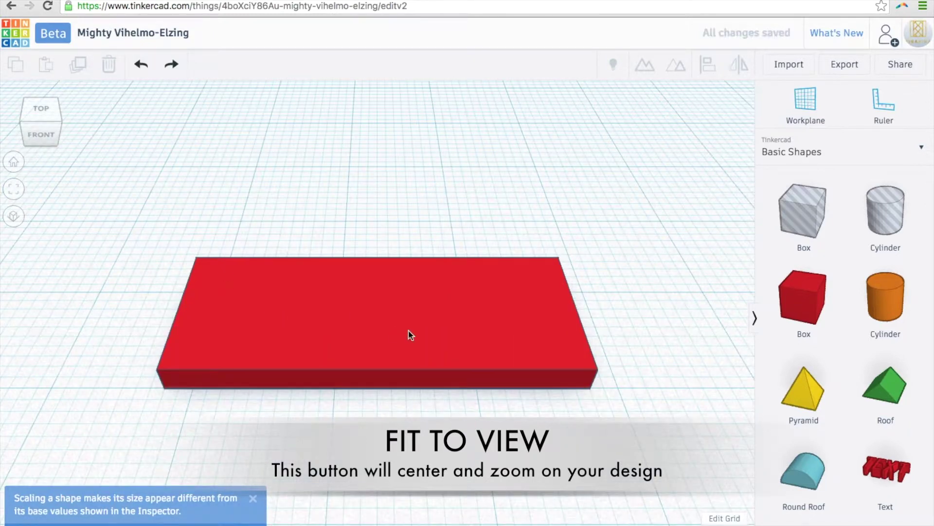
click(42, 134)
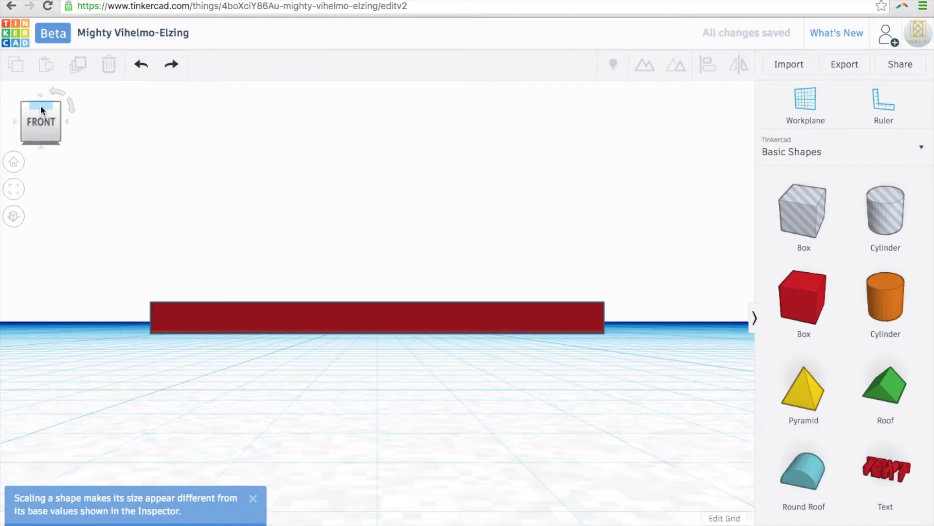
click(40, 106)
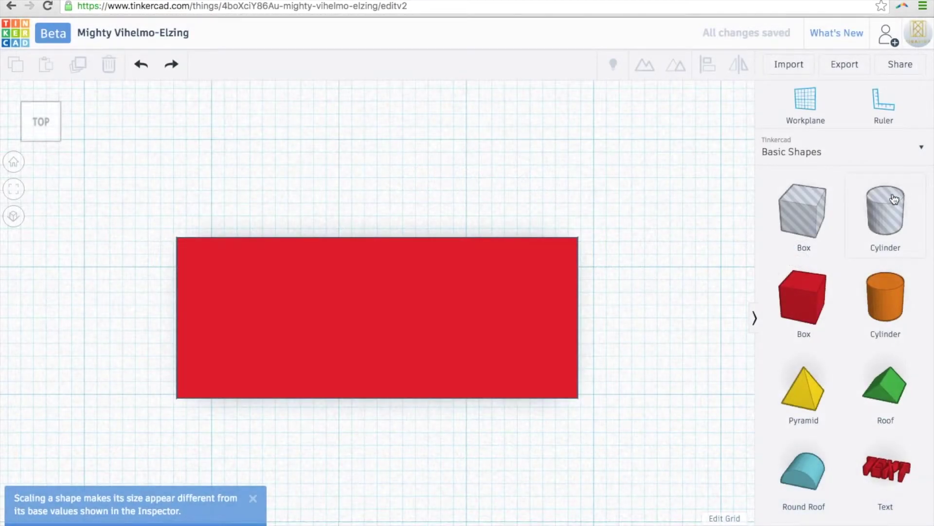
drag(894, 199, 347, 315)
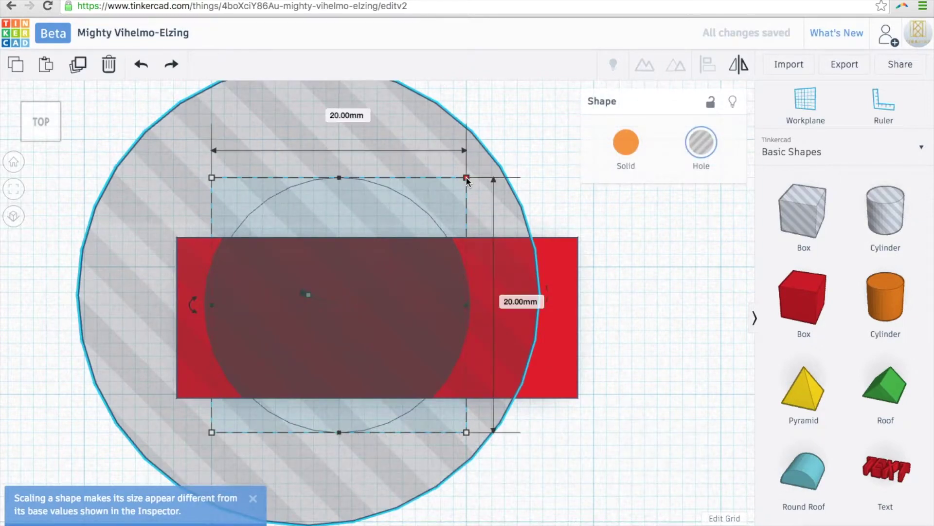
drag(466, 178, 221, 312)
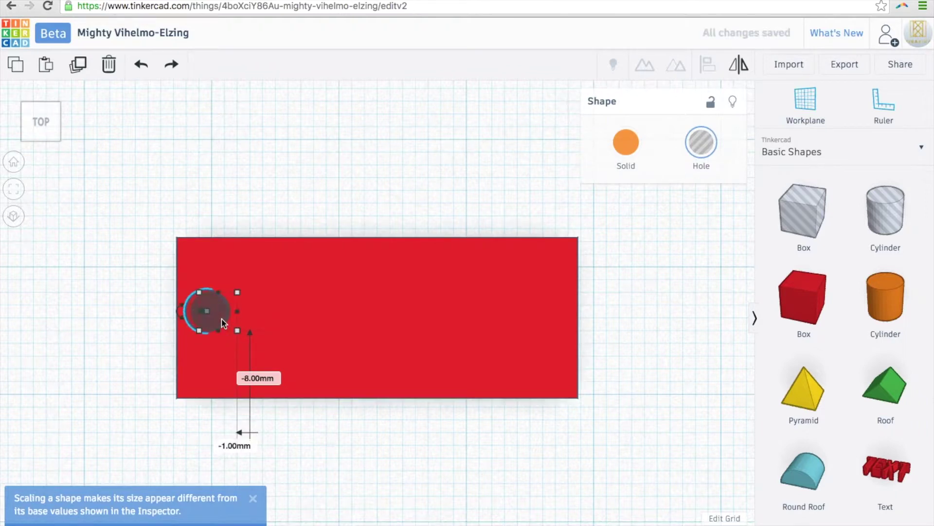
Step: Duplicate the small cylinder hole and place the copy near the plate's right end
click(40, 139)
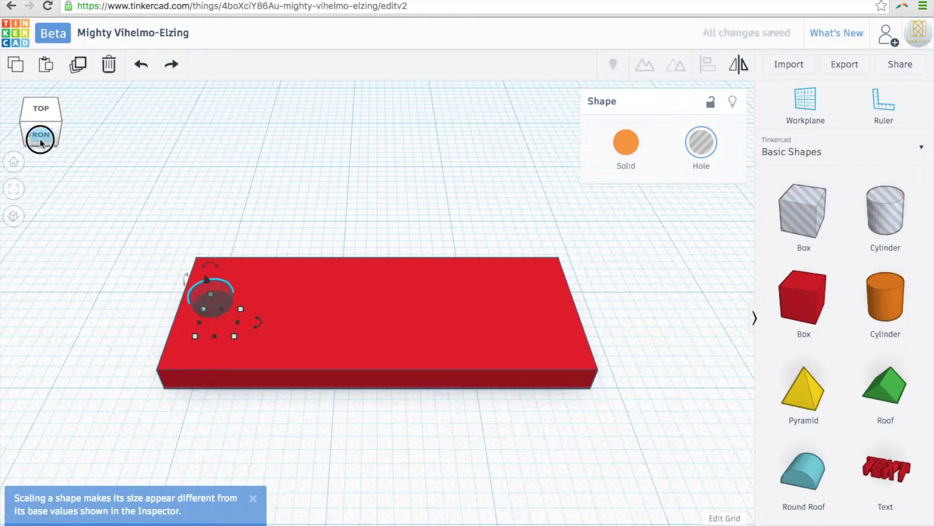
click(40, 139)
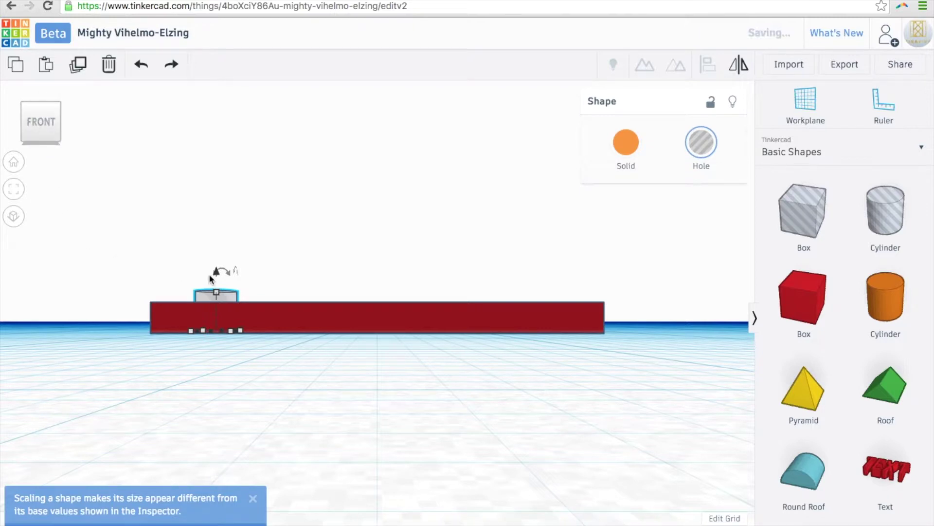
drag(227, 277, 227, 276)
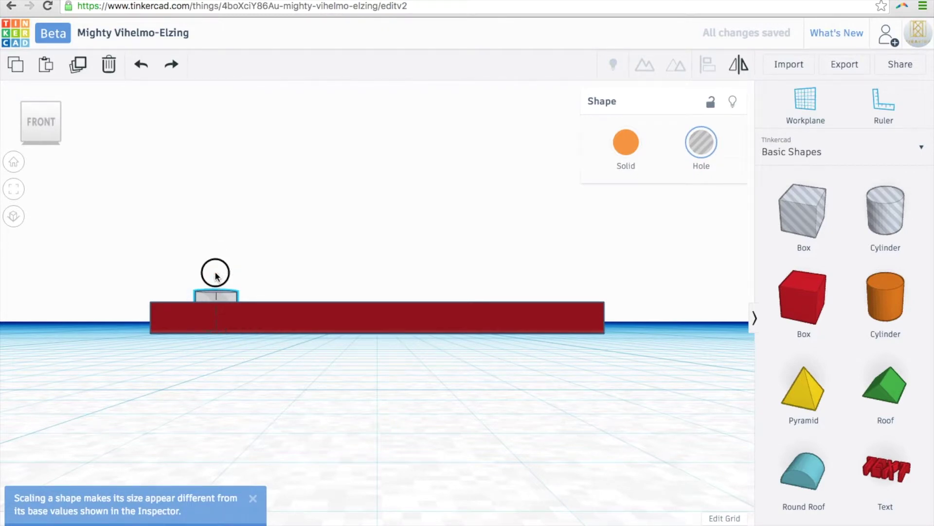
mouse_move(216, 278)
drag(216, 279, 216, 279)
click(216, 298)
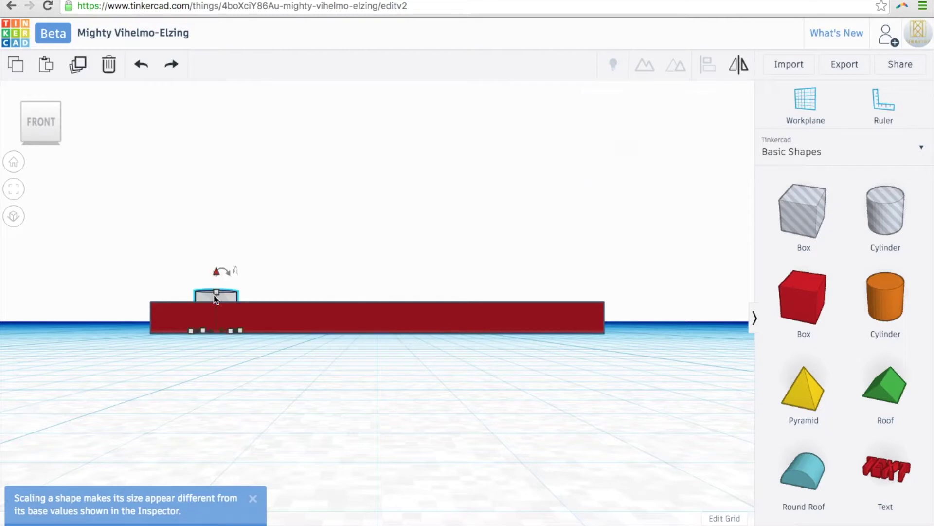
key(ctrl+c)
key(ctrl+v)
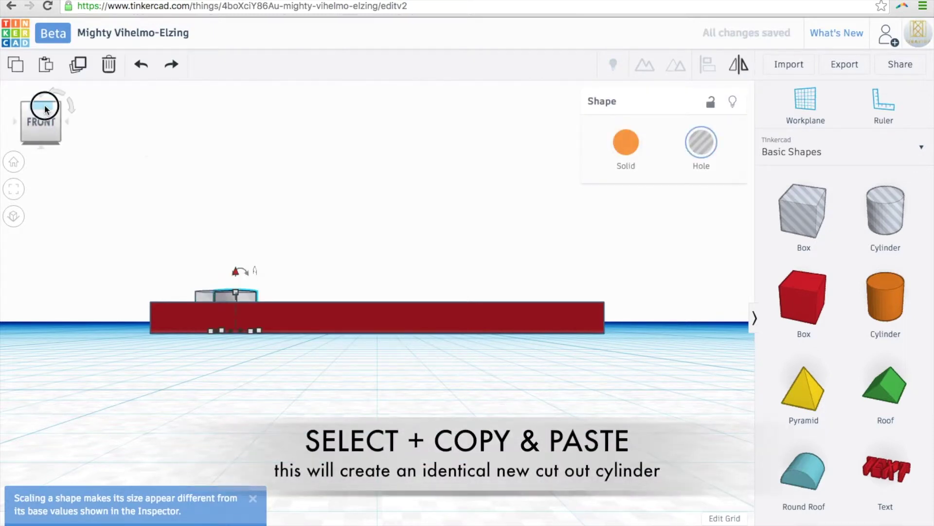
click(42, 101)
drag(258, 297, 538, 298)
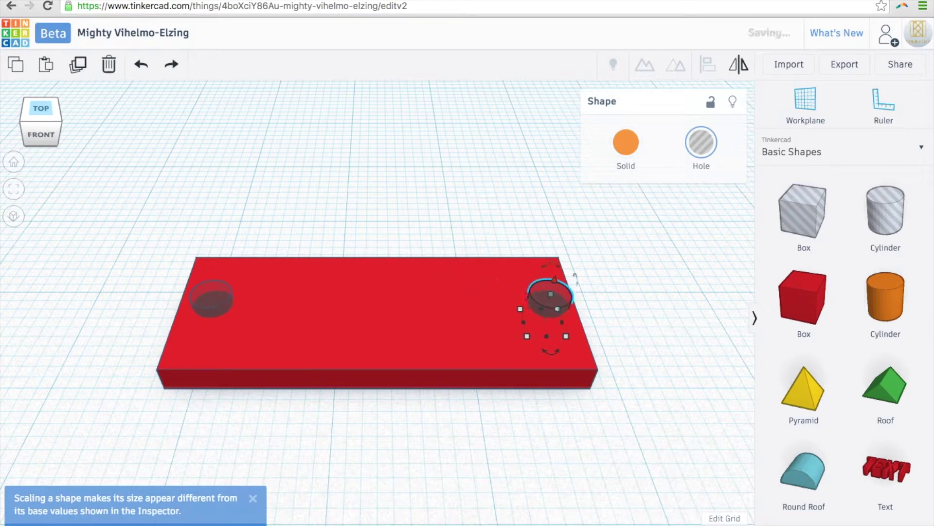
Step: Set the snap grid to 0.1 mm and nudge the copied cylinder hole slightly inward from the plate's right end
key(Right)
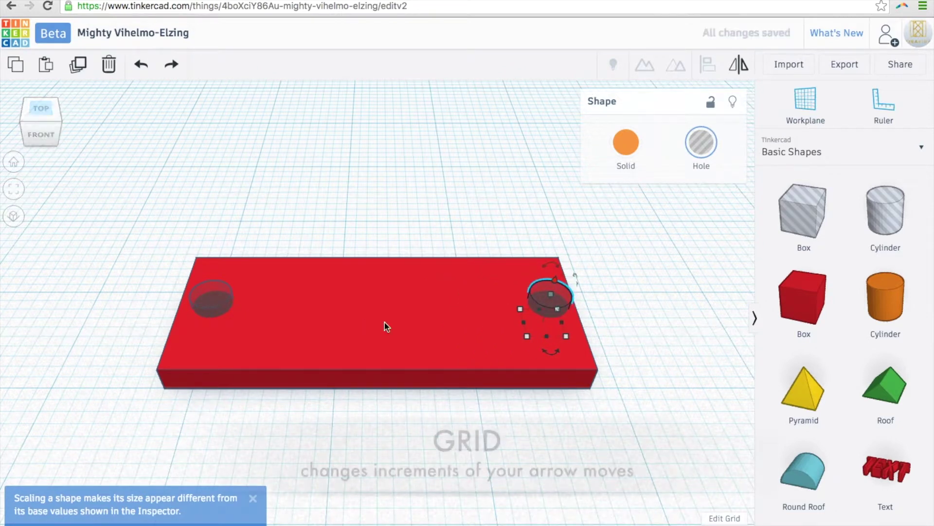
key(Up)
key(Up)
key(Up)
key(Up)
key(Return)
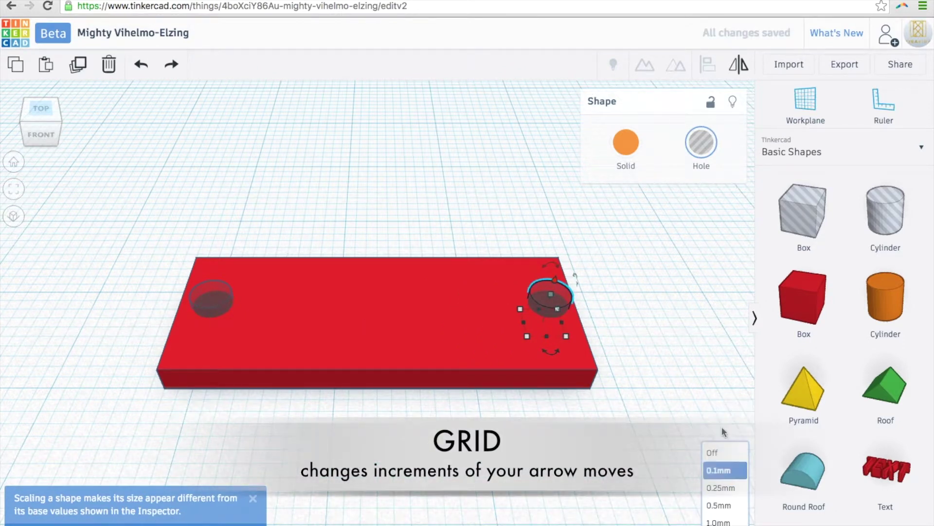
key(Left)
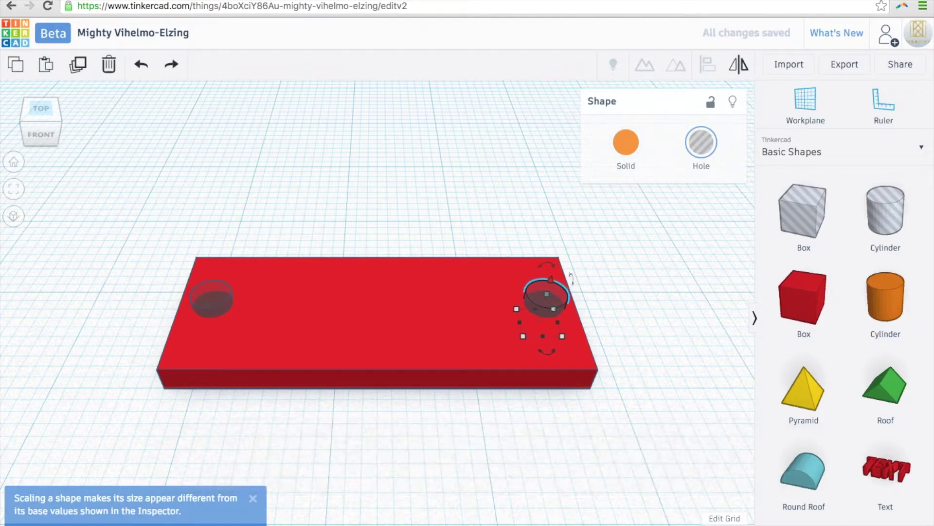
key(Left)
Step: Round the red plate's edges with a 0.5 mm radius and 7 steps
click(40, 109)
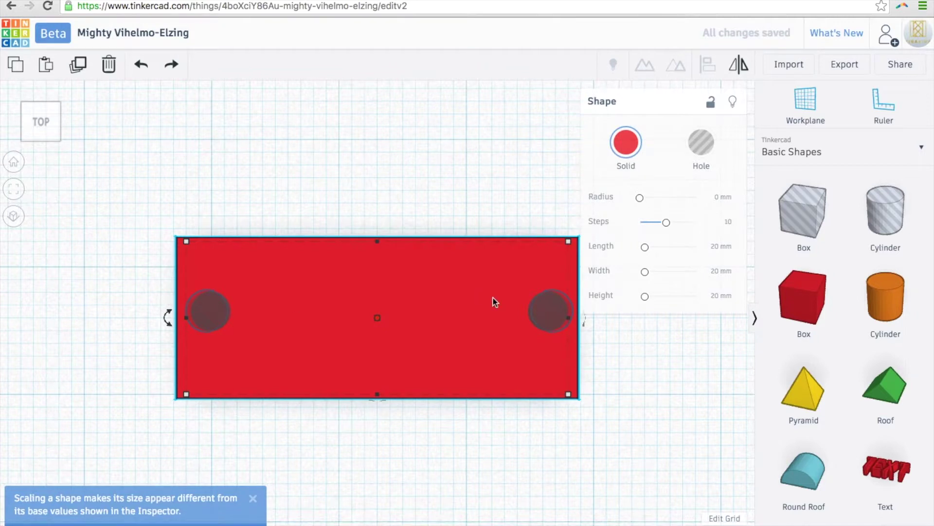
mouse_move(639, 198)
mouse_down()
mouse_move(651, 199)
mouse_move(640, 200)
mouse_up()
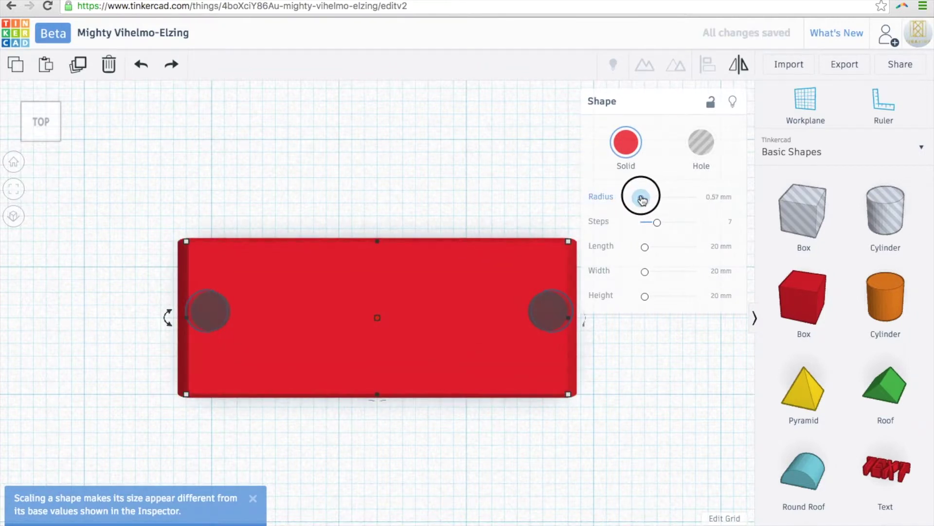
click(712, 197)
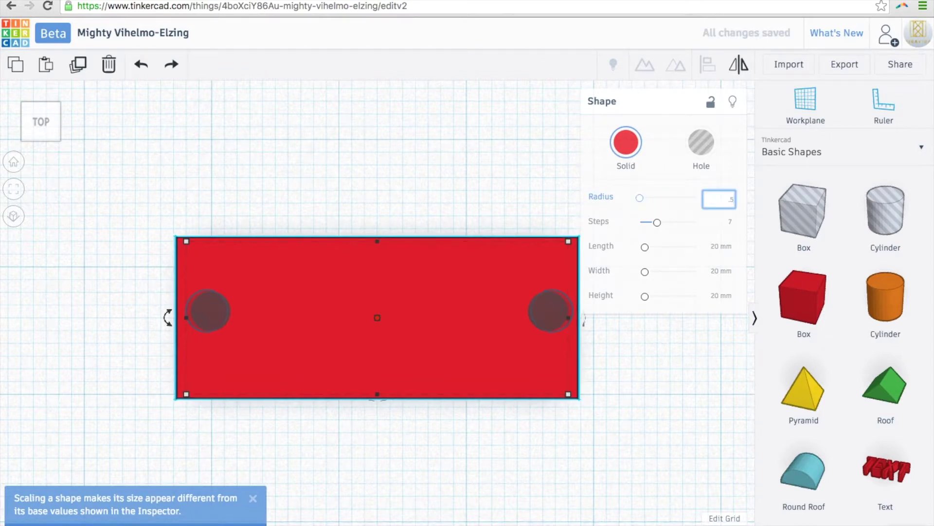
text(.5)
key(Return)
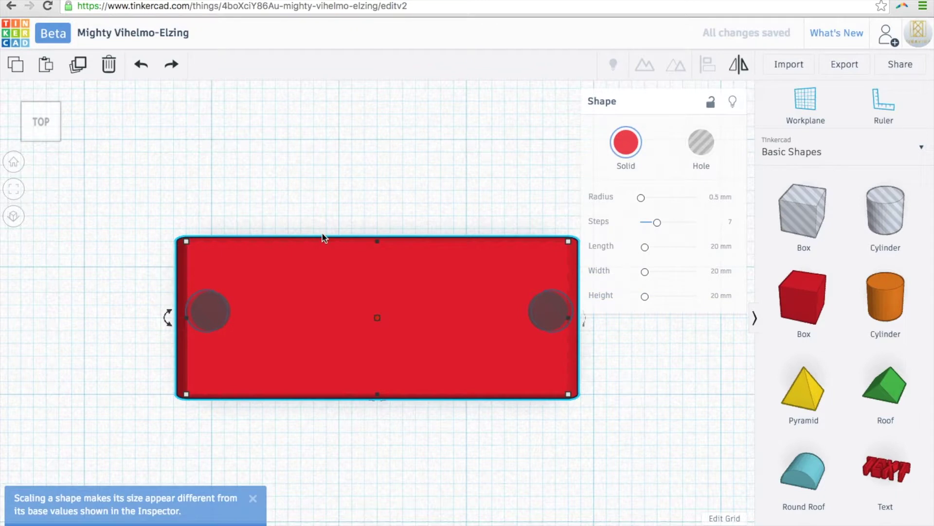
Step: Group the plate with the two cylinder holes to cut both openings through it
click(40, 136)
click(40, 137)
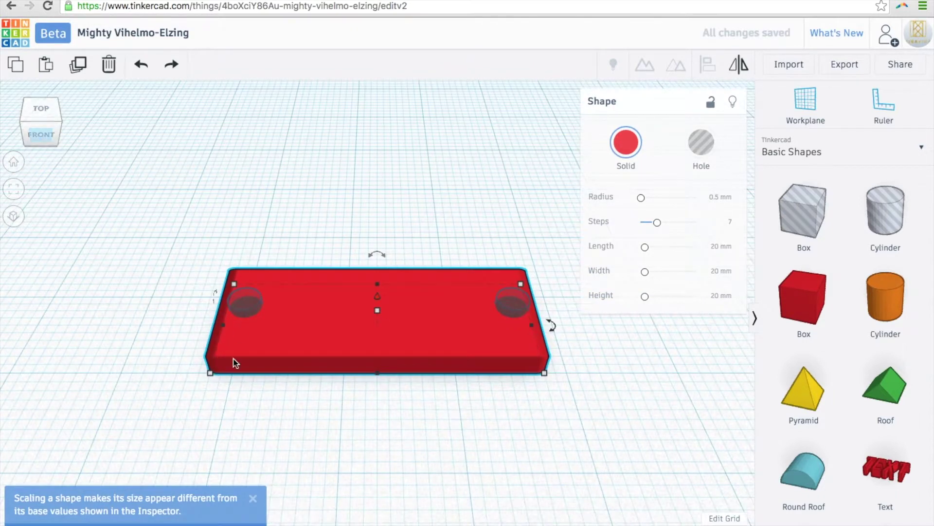
click(20, 125)
click(19, 122)
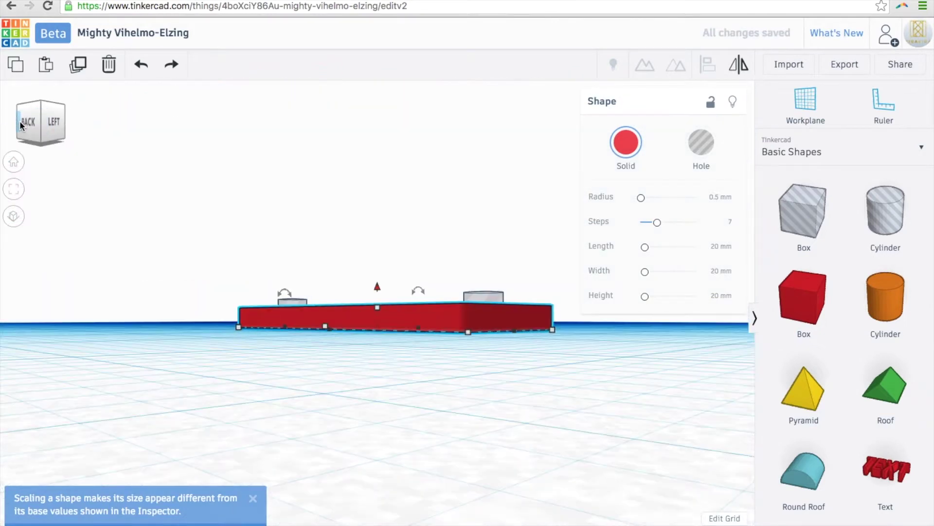
click(28, 122)
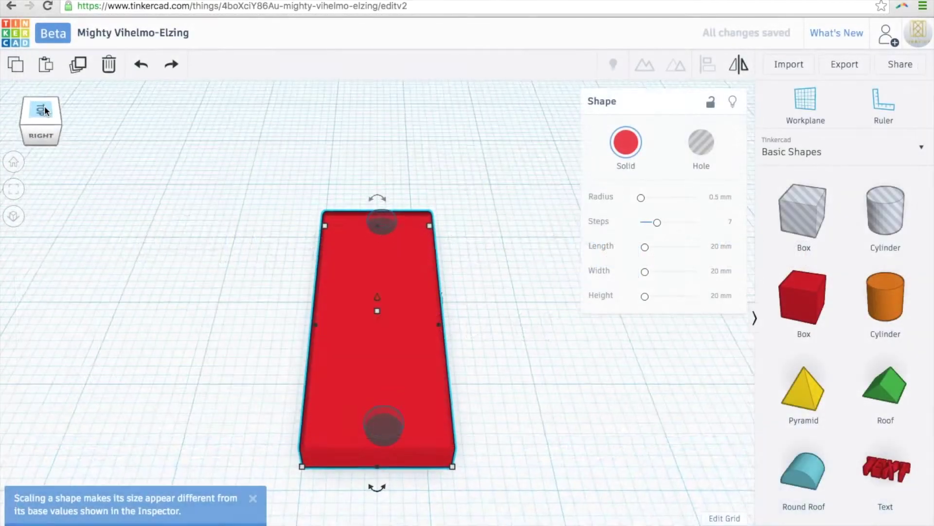
click(56, 92)
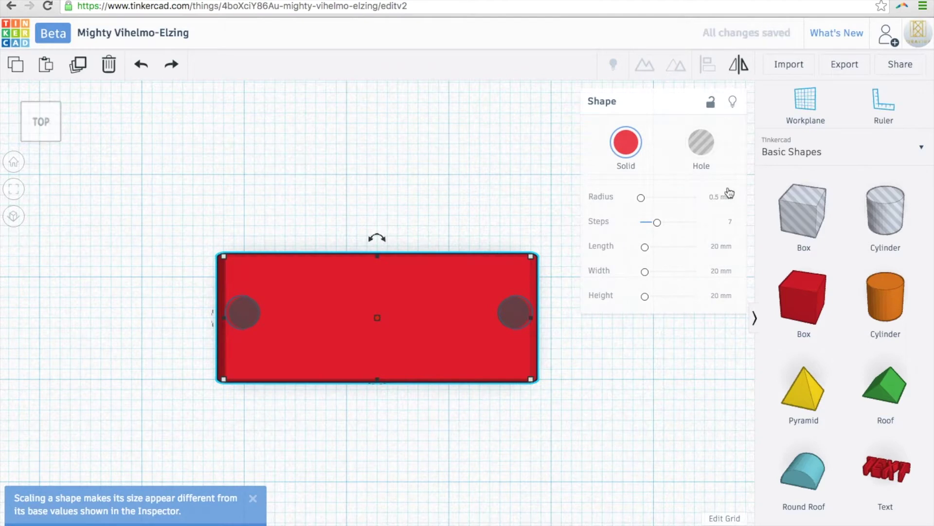
click(167, 197)
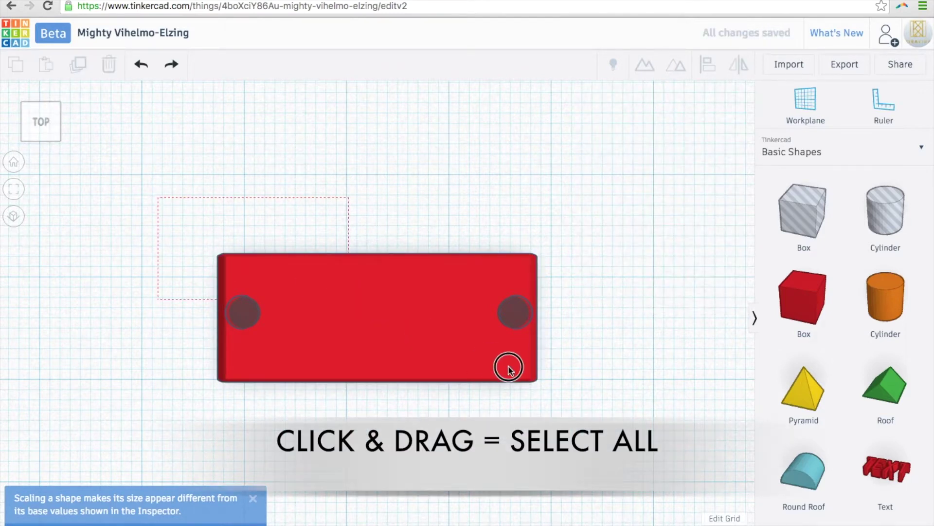
drag(508, 368, 603, 410)
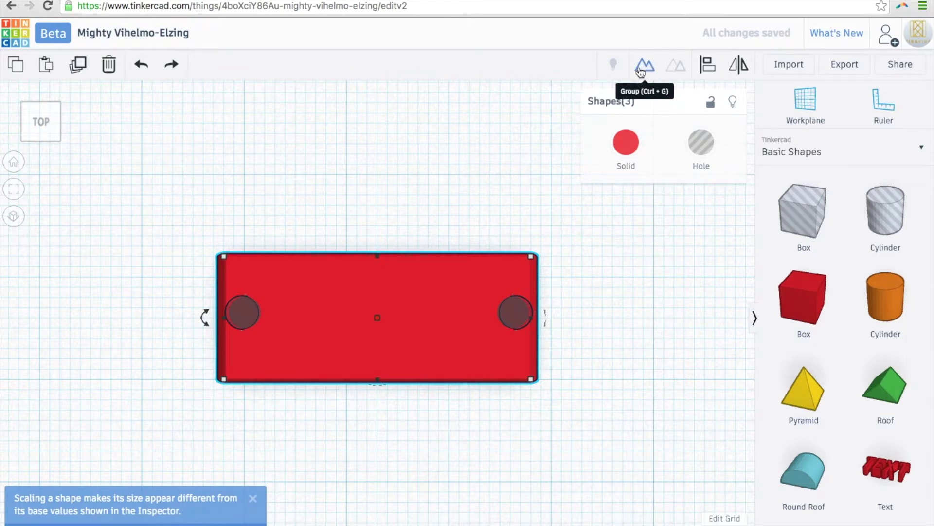
click(641, 72)
scroll(439, 195, up, 1)
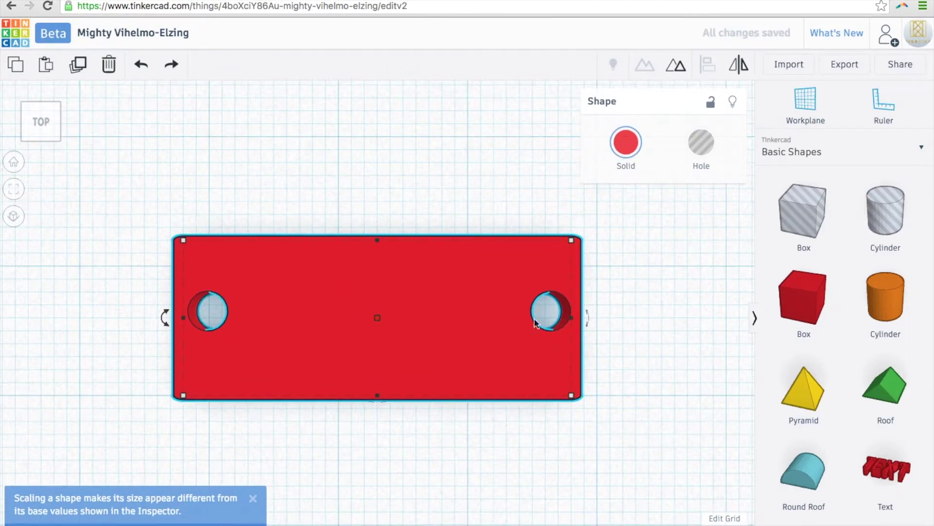
Step: Check the length, width and height of the grouped plate
click(45, 140)
click(650, 271)
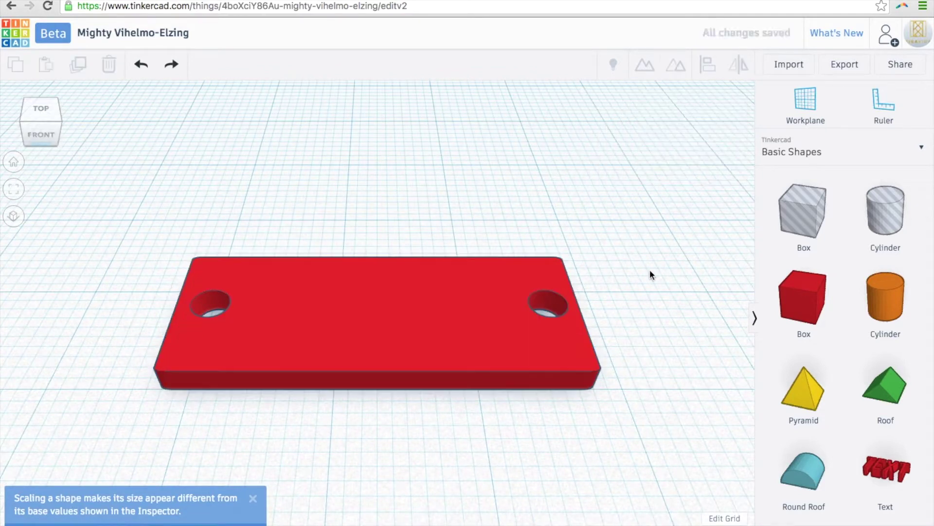
click(373, 305)
mouse_move(593, 390)
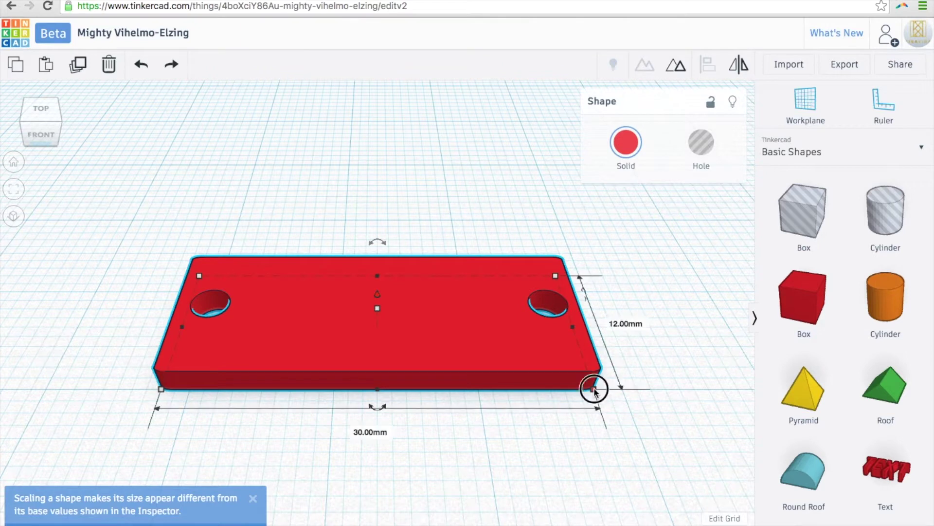
mouse_move(378, 311)
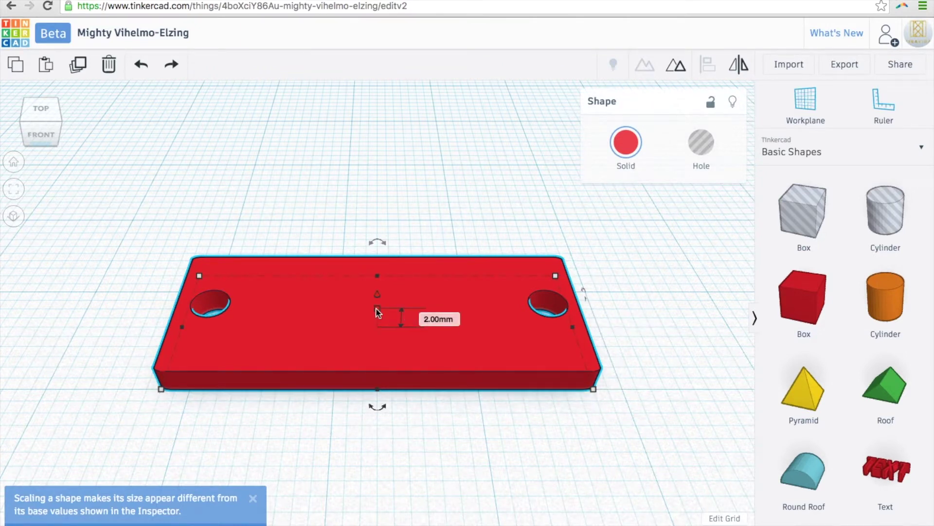
click(670, 316)
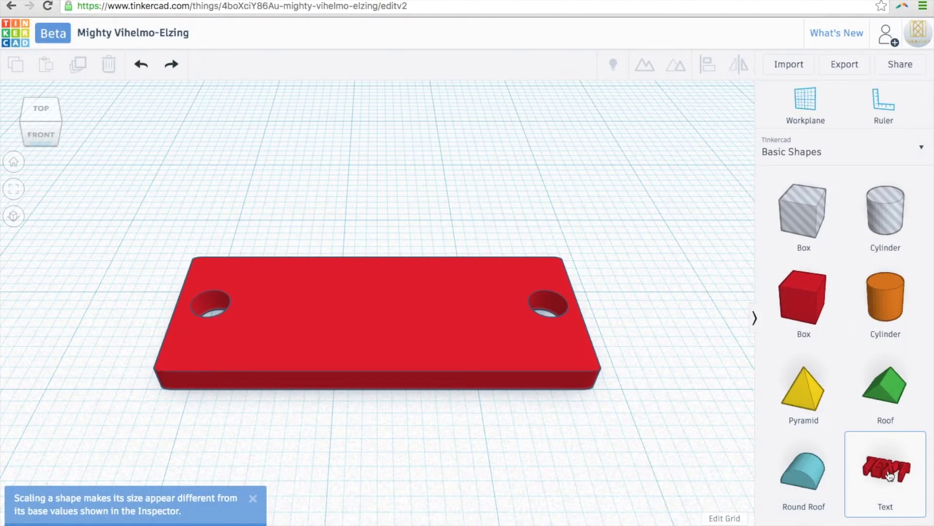
Step: Add a 3D text shape over the plate, with the Sans Mono font and the text KIRAKIRA
drag(889, 476, 368, 322)
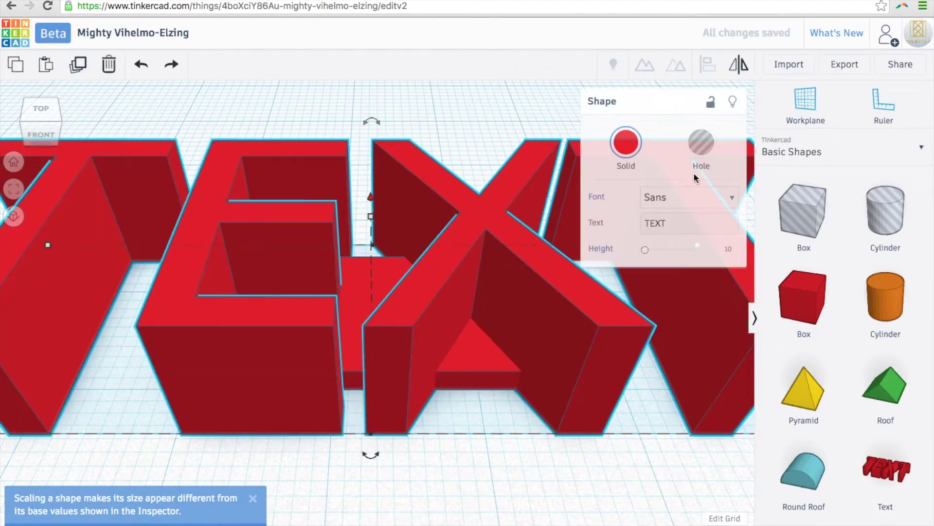
click(691, 208)
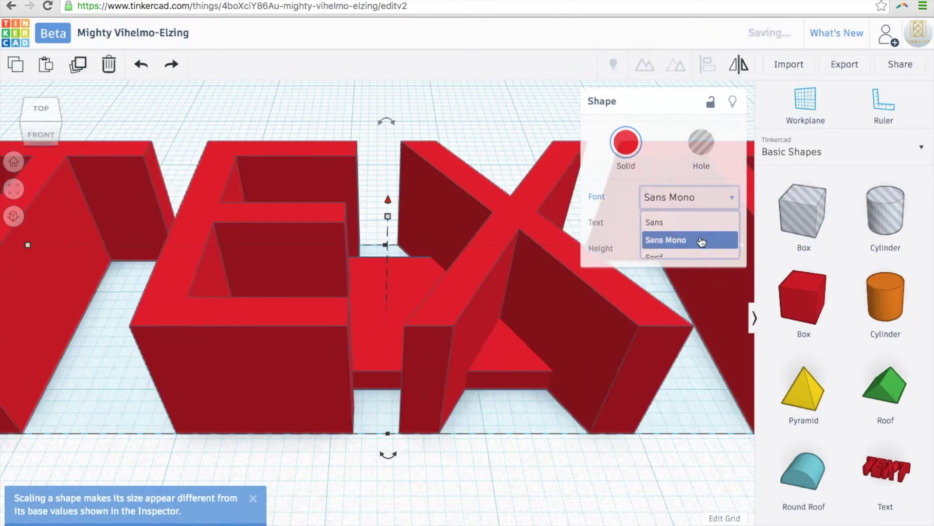
click(701, 240)
click(659, 223)
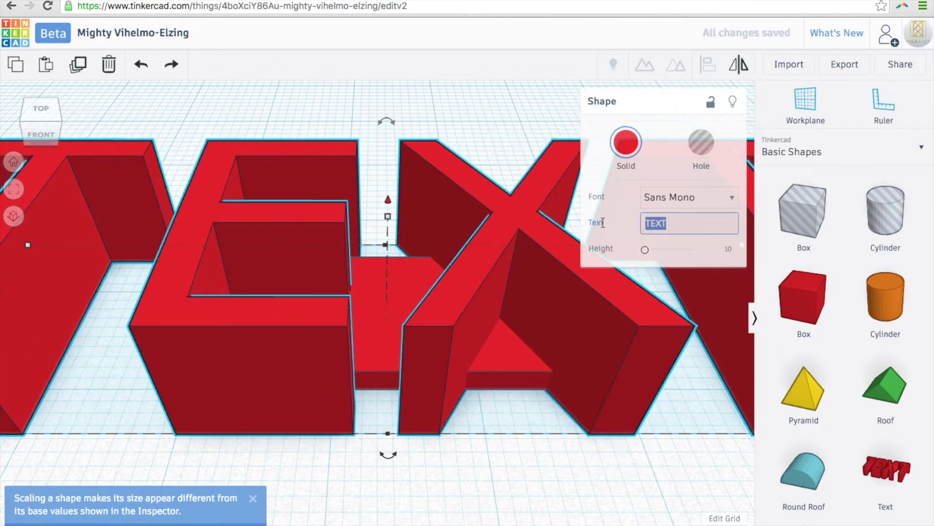
text(KIRA)
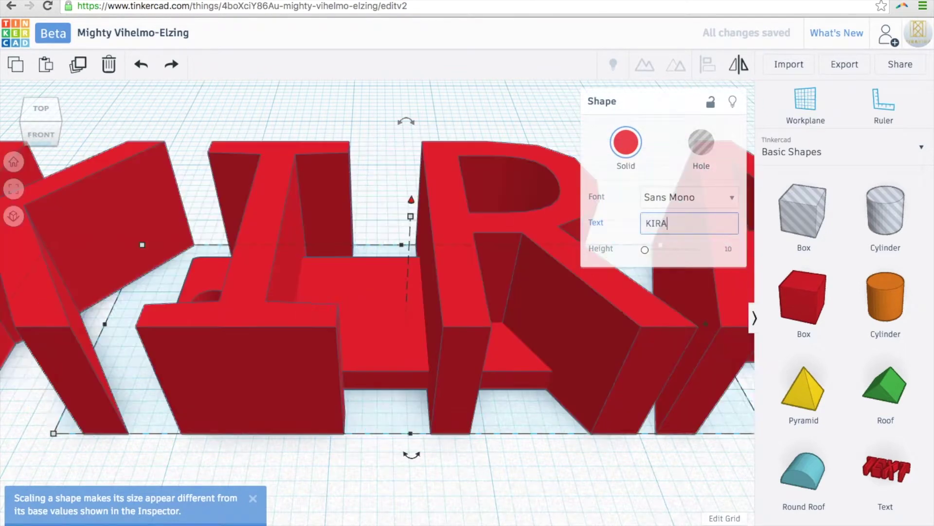
text(KIRA)
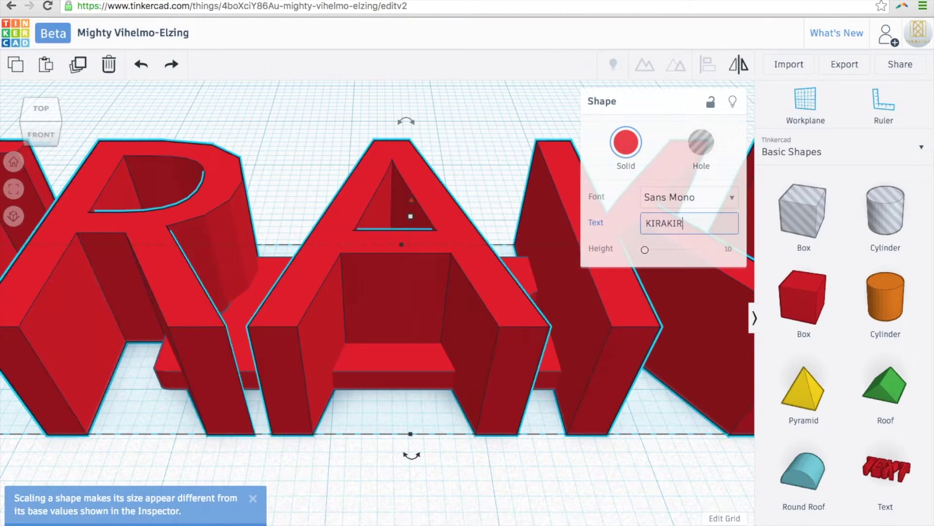
Step: Set the height of the KIRAKIRA text to 1 mm
drag(646, 252, 640, 250)
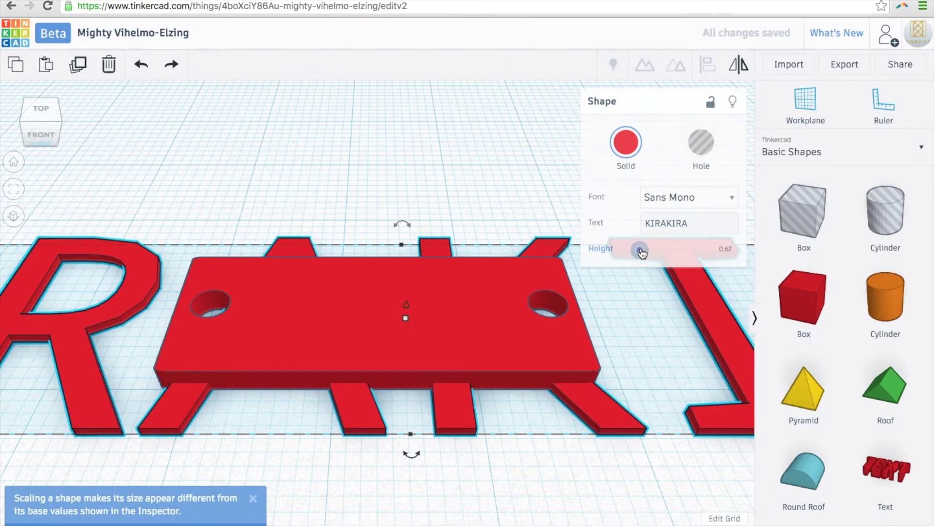
click(722, 250)
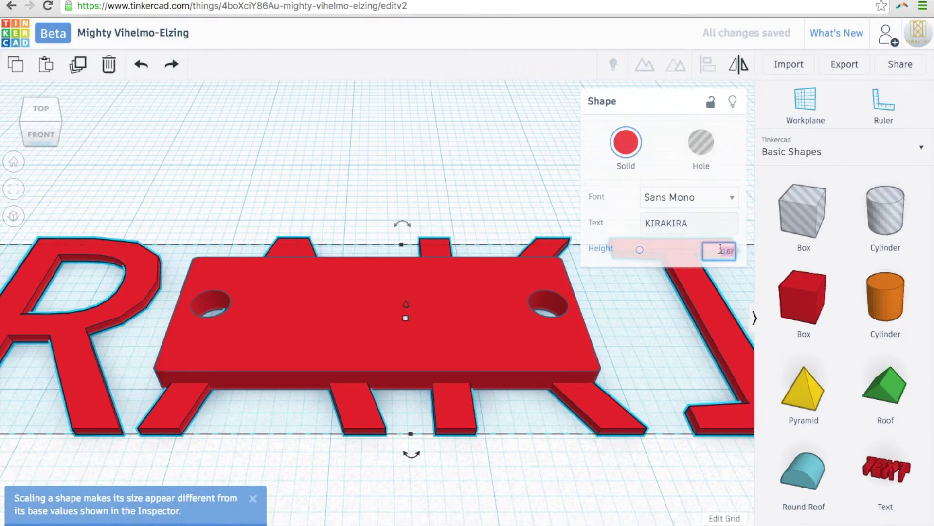
key(BackSpace)
text(1)
key(Return)
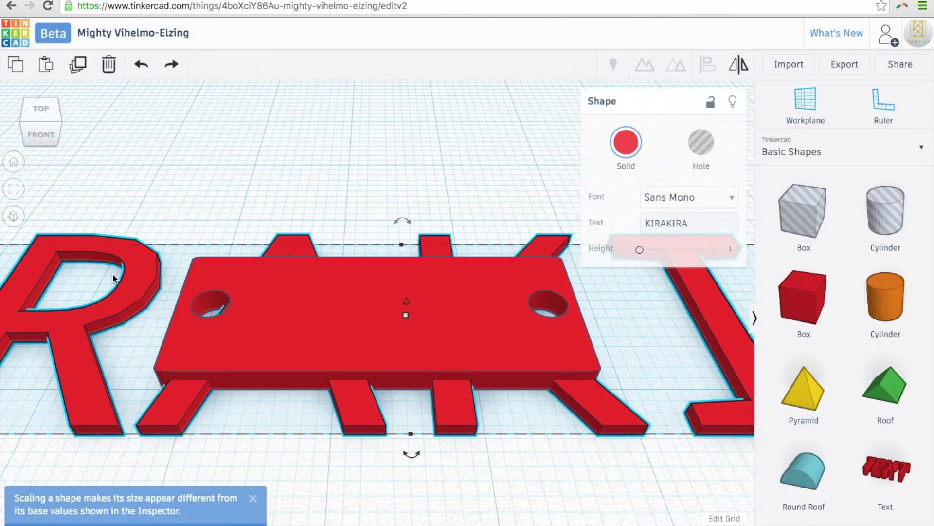
Step: Scale the text down proportionally to fit between the plate's holes and lift it above the workplane behind the plate
click(13, 191)
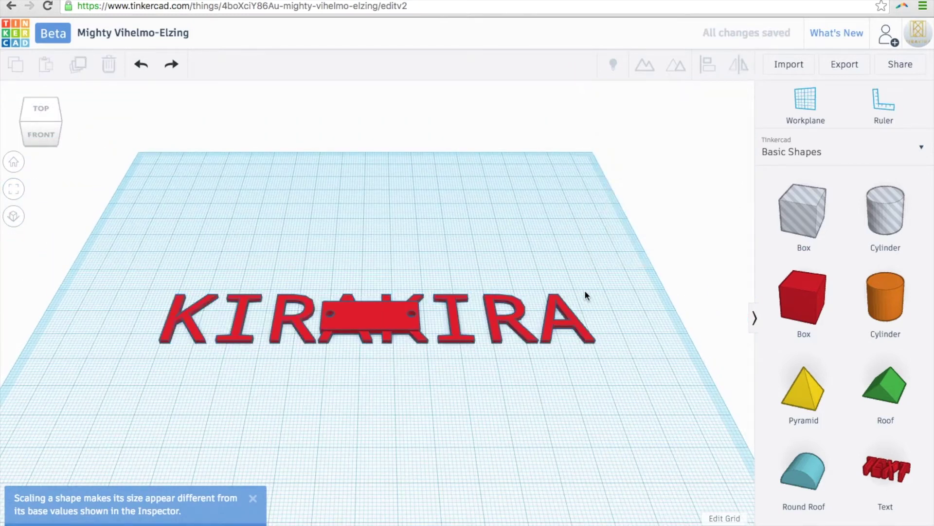
shift+drag(579, 296, 372, 266)
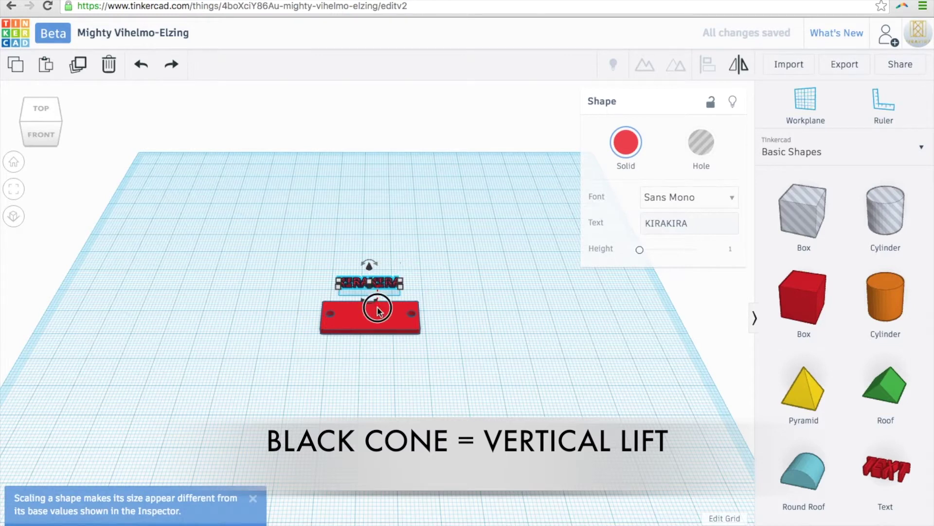
click(378, 309)
click(382, 284)
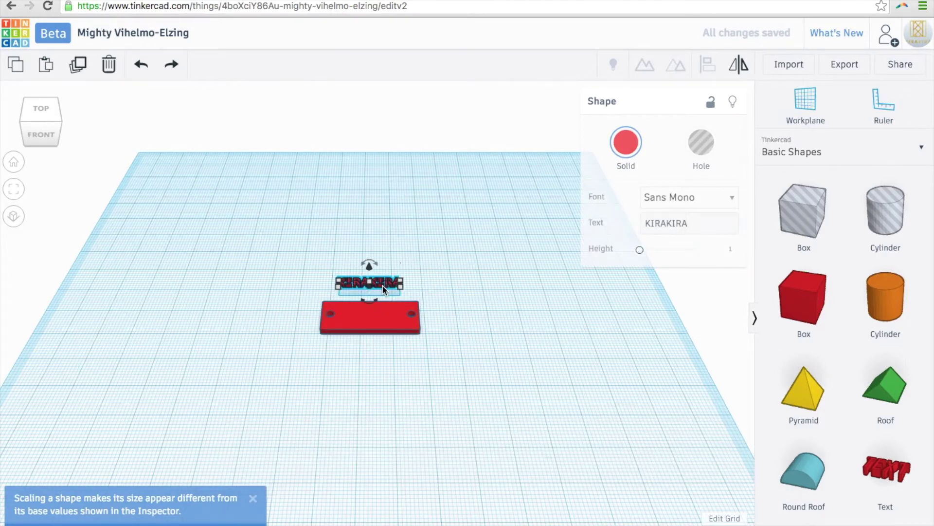
drag(382, 285, 385, 290)
Step: Set the snap grid to 1.0 mm and move the raised text forward and slightly right over the plate
click(725, 518)
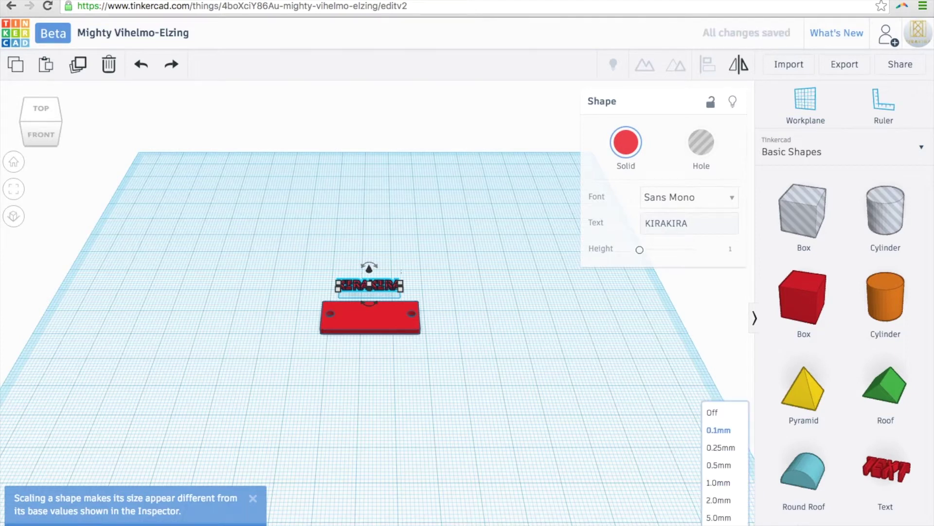
click(718, 484)
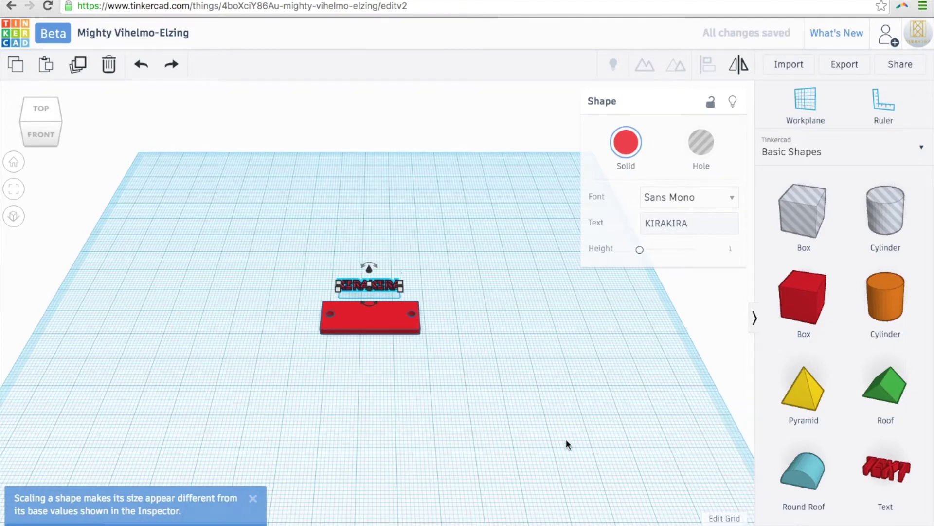
key(Down)
key(Down)
key(Down)
key(Down)
key(Down)
key(Down)
key(Down)
key(Down)
key(Down)
key(Down)
key(Down)
key(Down)
key(Down)
key(Down)
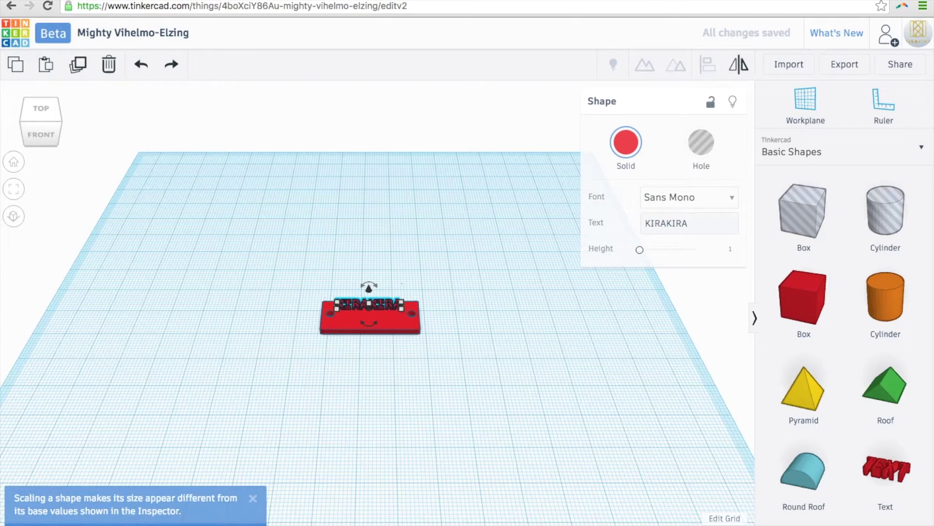
key(Right)
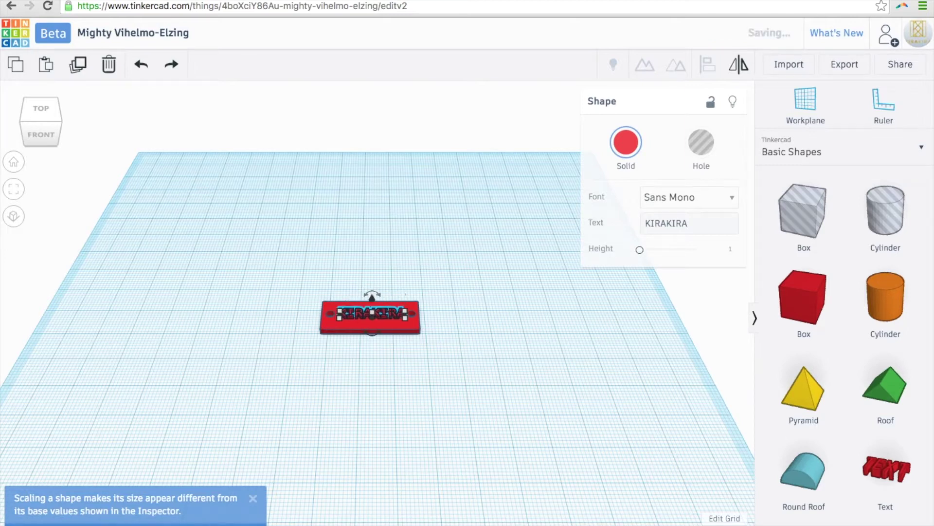
key(Down)
key(Up)
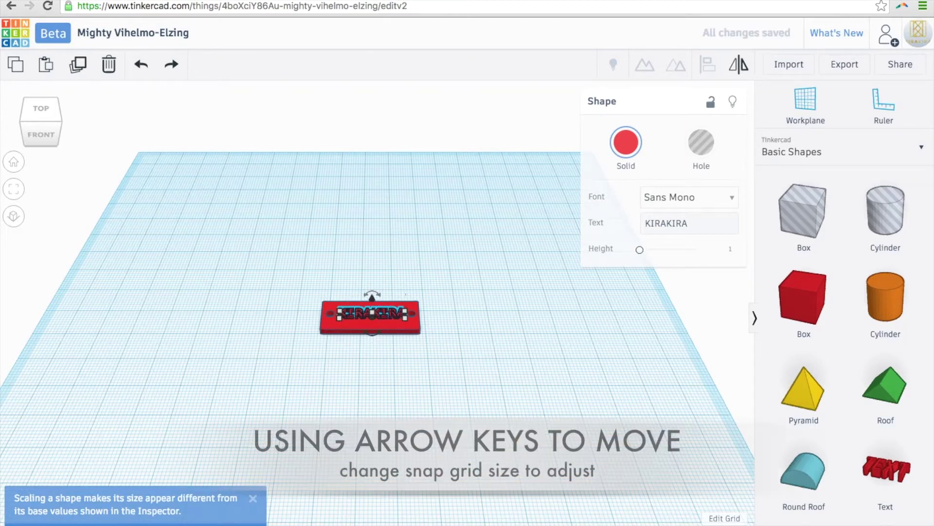
Step: Move the text 2 mm toward the plate's back edge to line it up with the two holes
scroll(567, 442, up, 5)
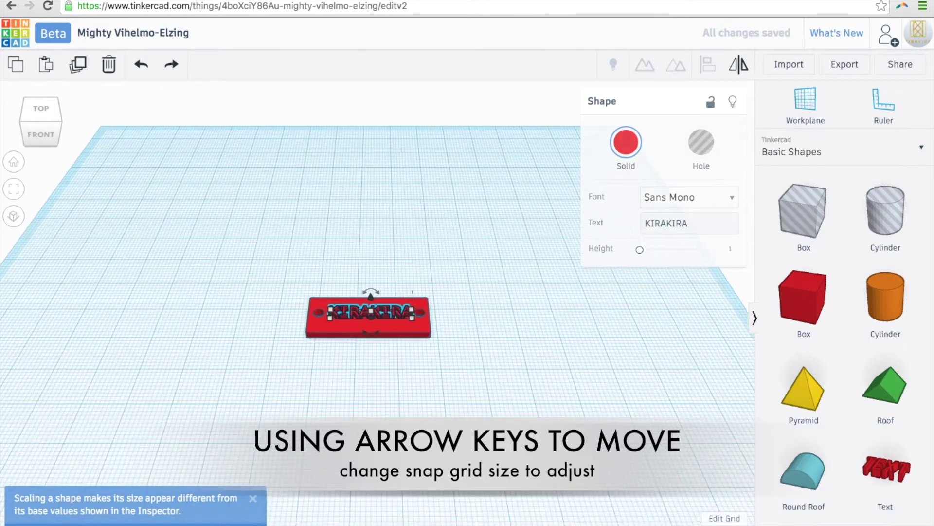
click(567, 443)
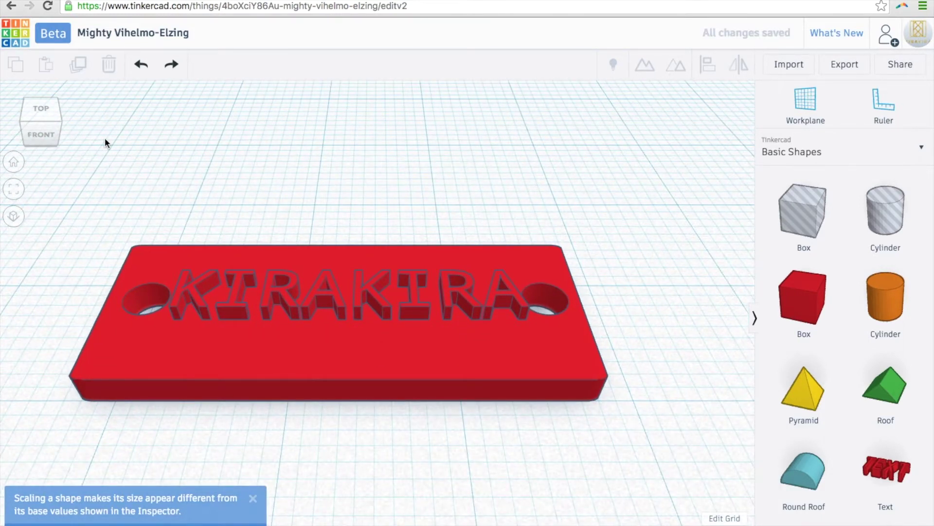
click(41, 110)
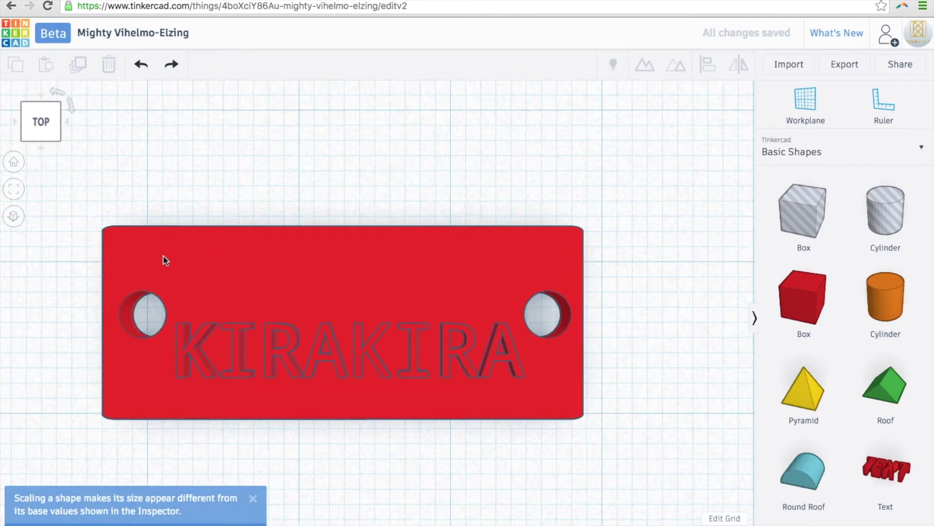
click(324, 358)
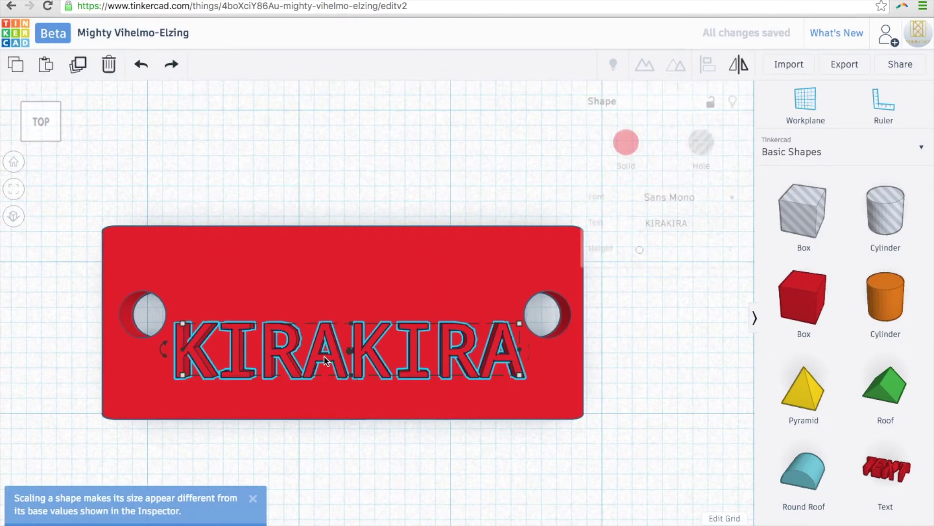
key(Up)
key(Up)
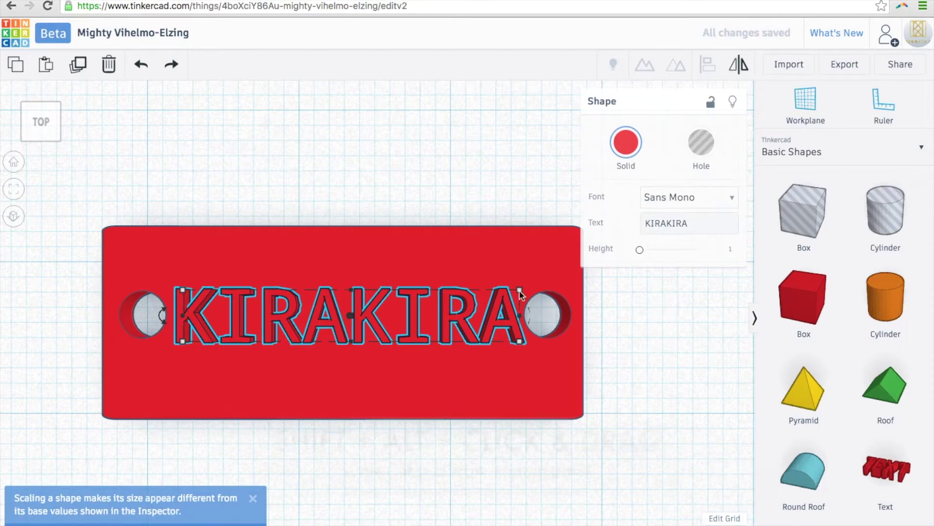
Step: Shrink the text slightly about its centre, and nudge it forward with the snap grid at 0.1 mm
alt+shift+drag(518, 293, 511, 302)
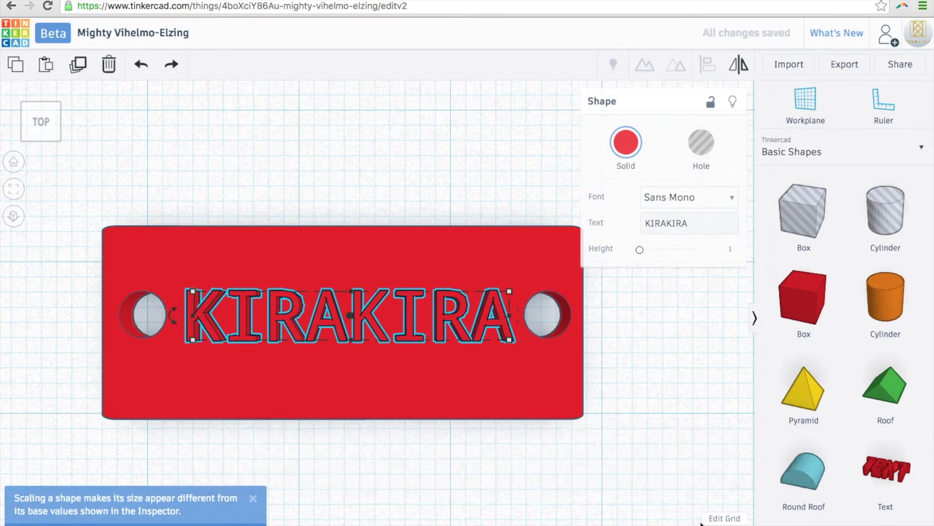
click(723, 522)
click(729, 437)
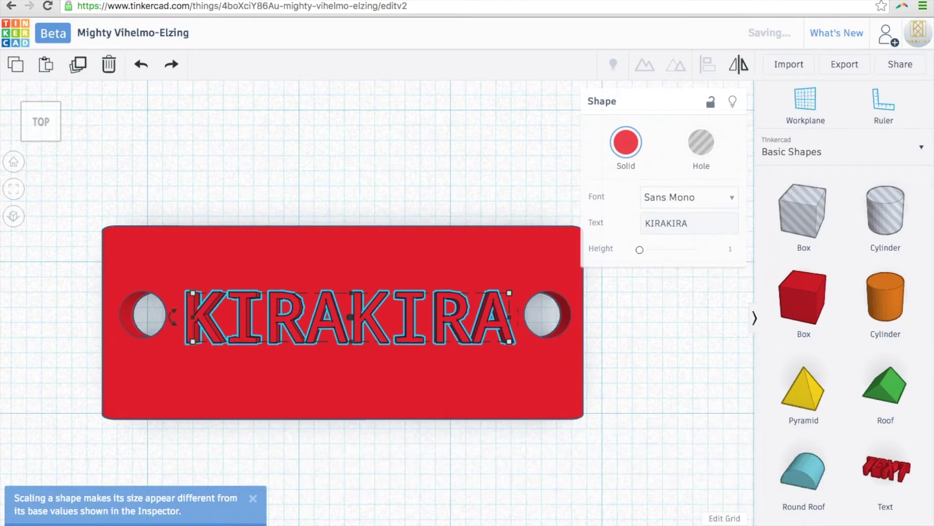
Step: Lower the text 2.6 mm into the plate, placing its base 1.2 mm above the workplane
click(43, 140)
drag(352, 261, 349, 288)
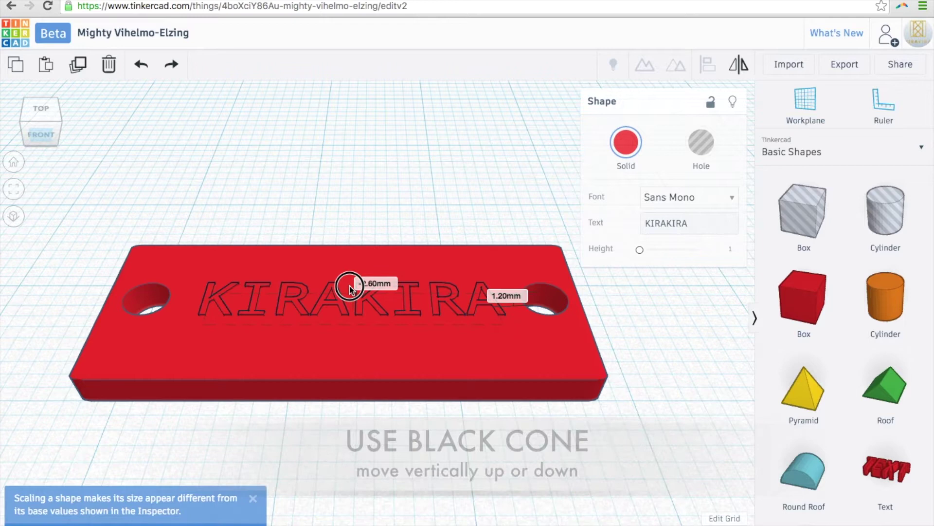
drag(351, 291, 349, 290)
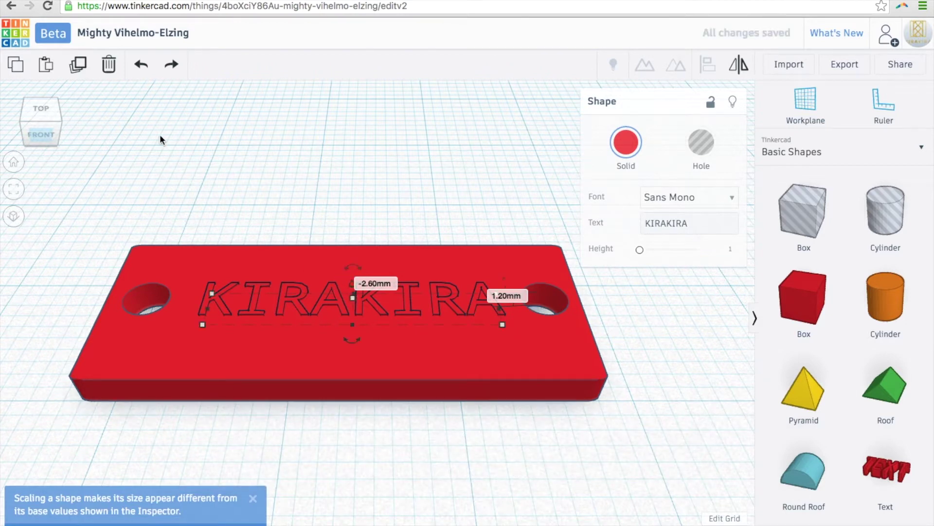
click(46, 133)
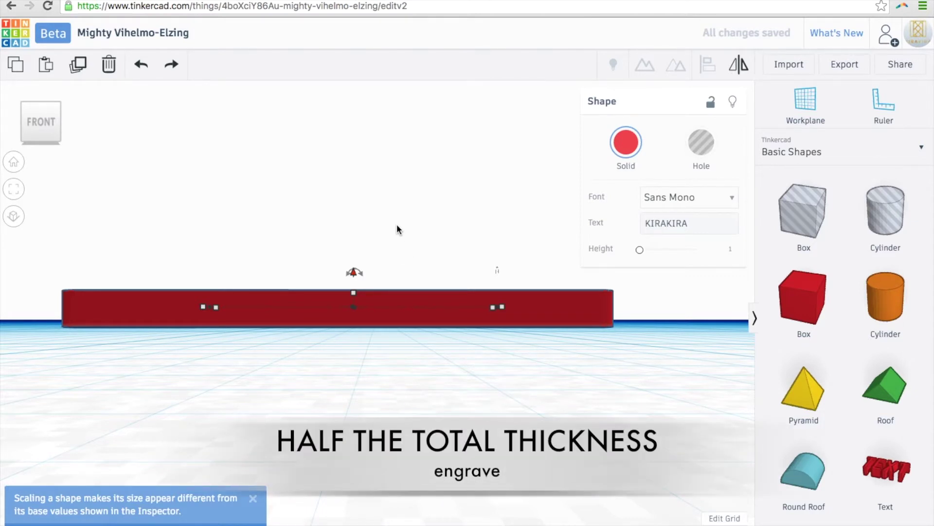
mouse_move(47, 107)
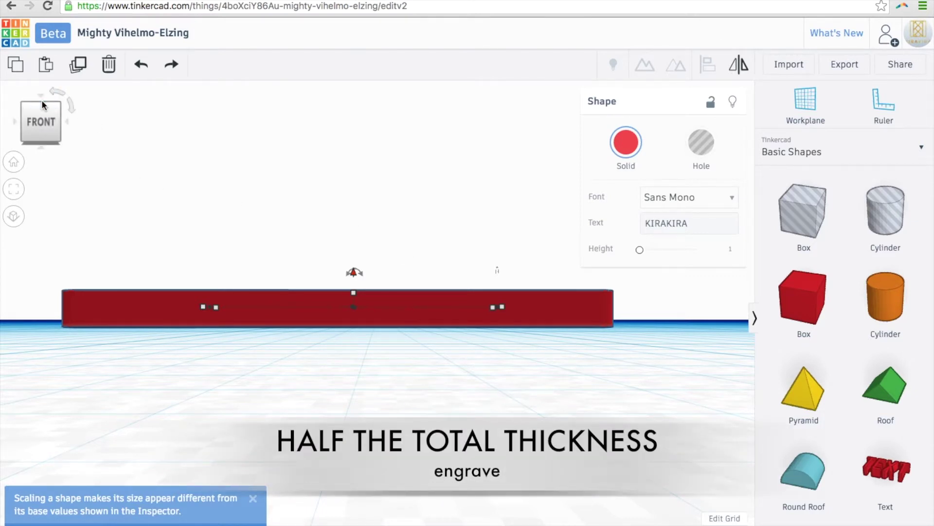
click(40, 106)
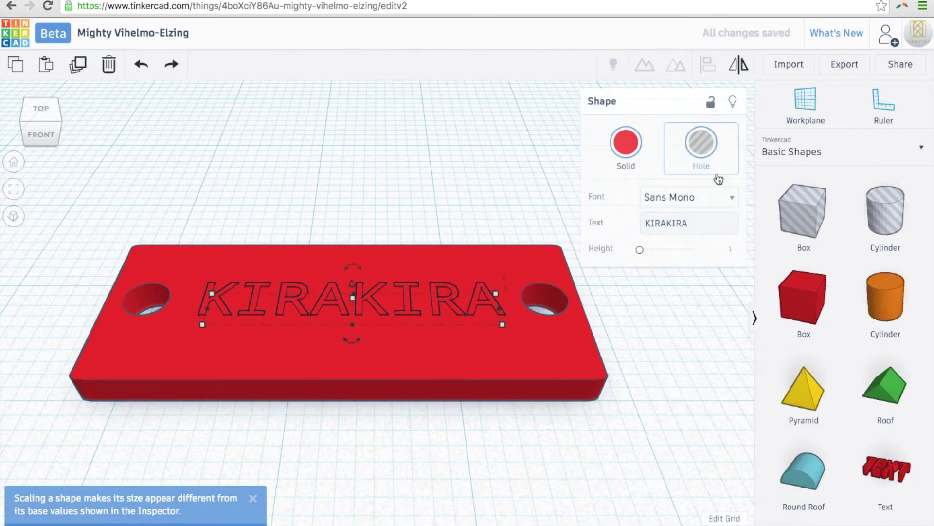
Step: Turn the sunken text into a hole and group it with the plate to engrave the lettering
click(702, 147)
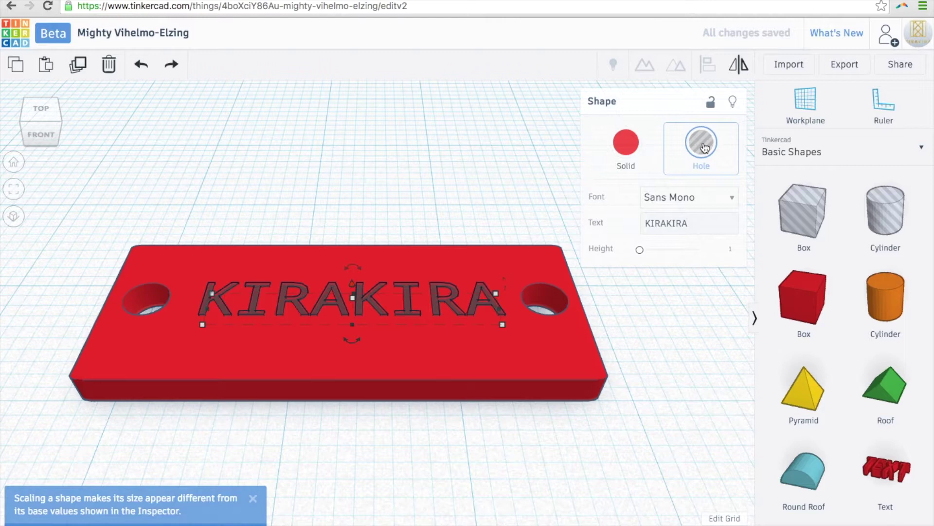
click(438, 149)
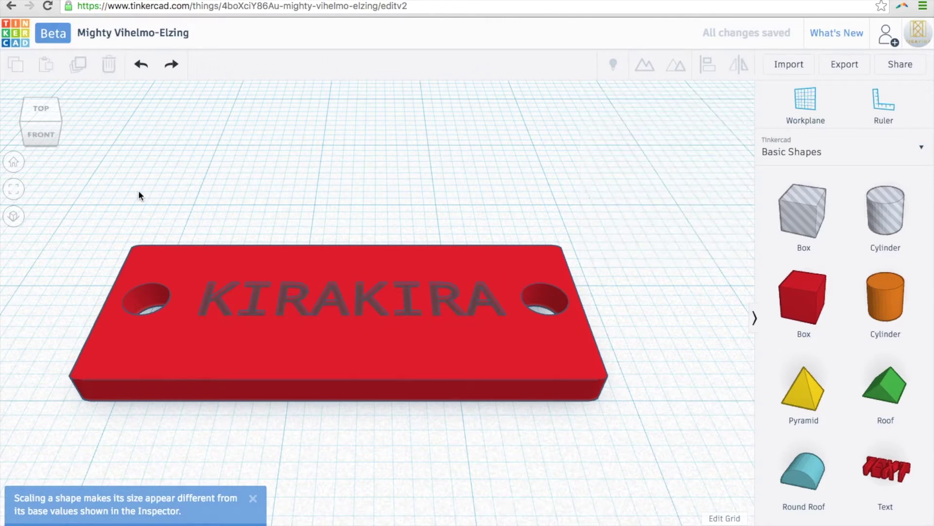
drag(55, 209, 665, 428)
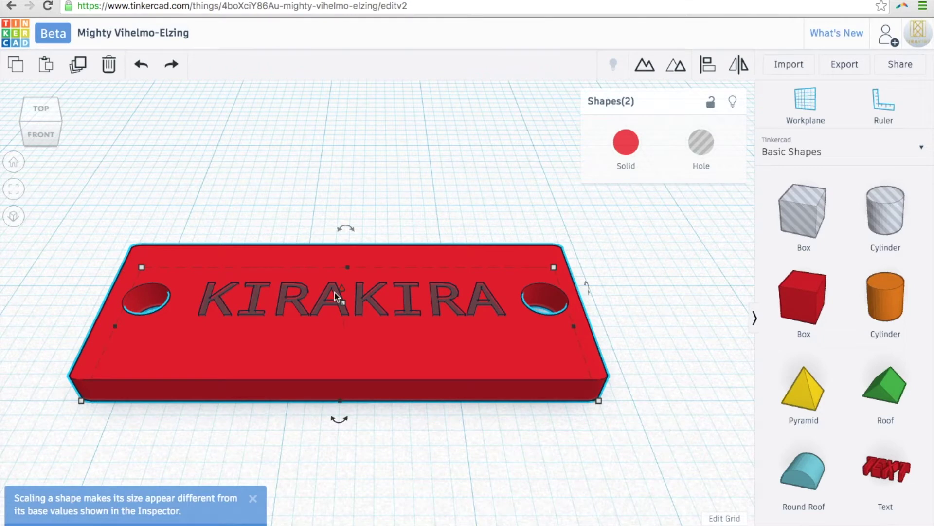
click(646, 66)
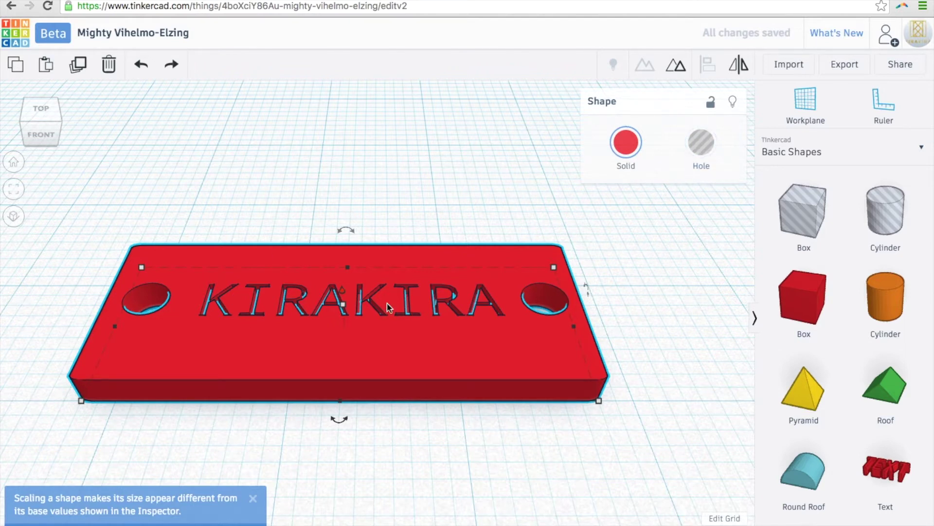
click(41, 108)
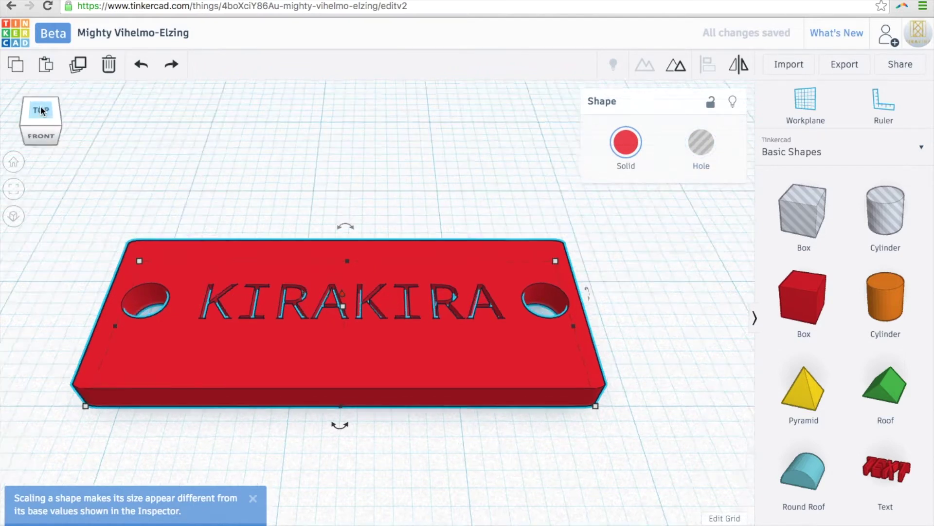
click(40, 106)
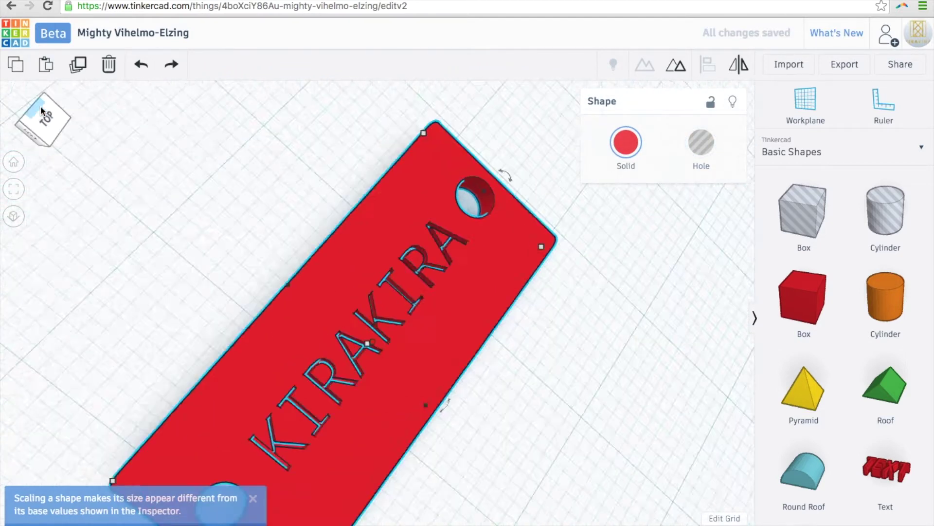
click(36, 135)
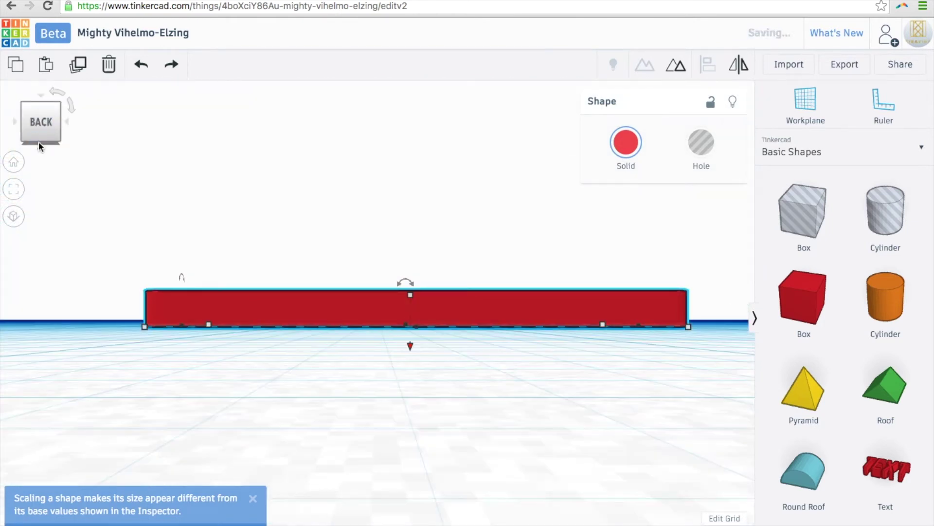
Step: Inspect the engraved plate from below and from the home view fitted to it, and deselect the plate
click(39, 147)
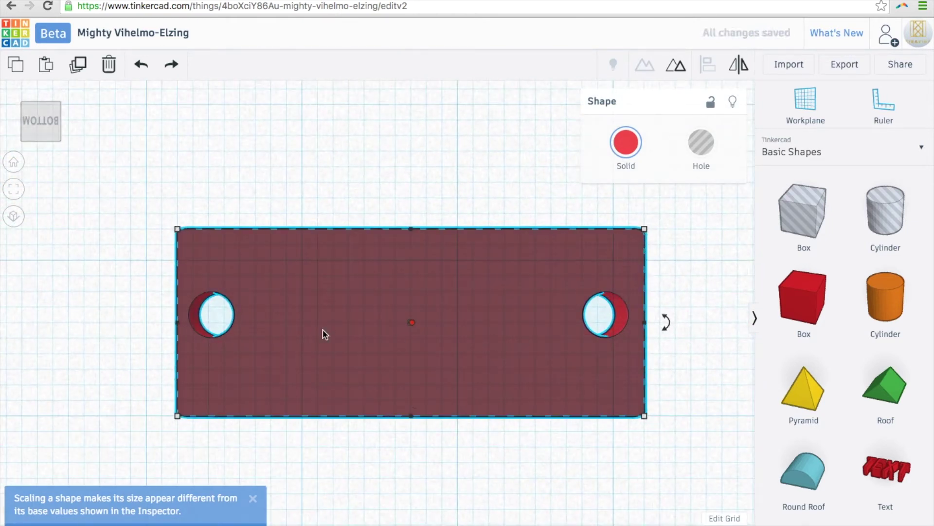
click(13, 166)
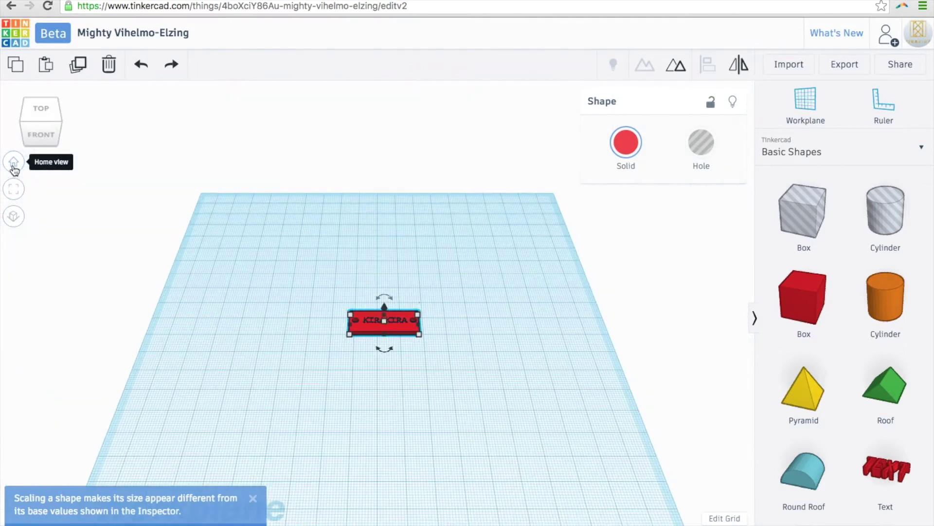
click(17, 189)
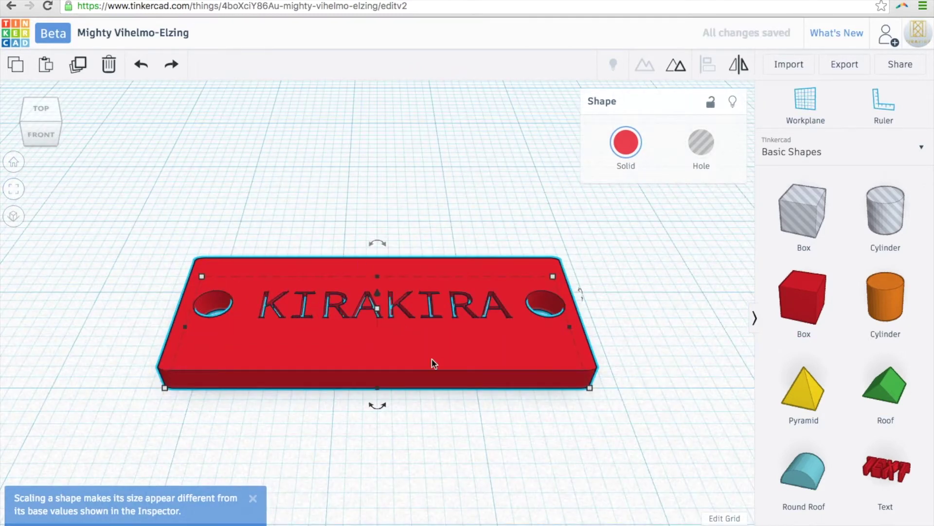
drag(377, 407, 422, 440)
click(533, 395)
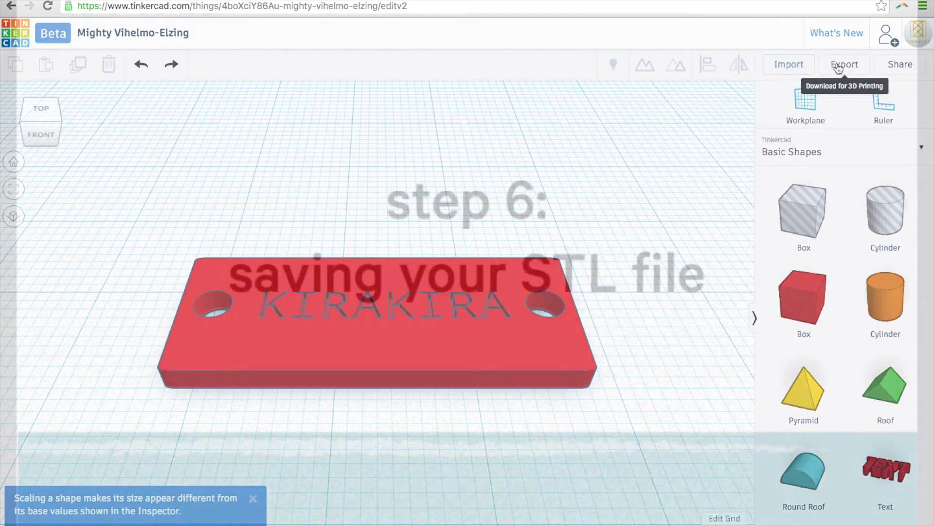
Step: Export everything in the design as an .STL file for 3D printing
click(844, 65)
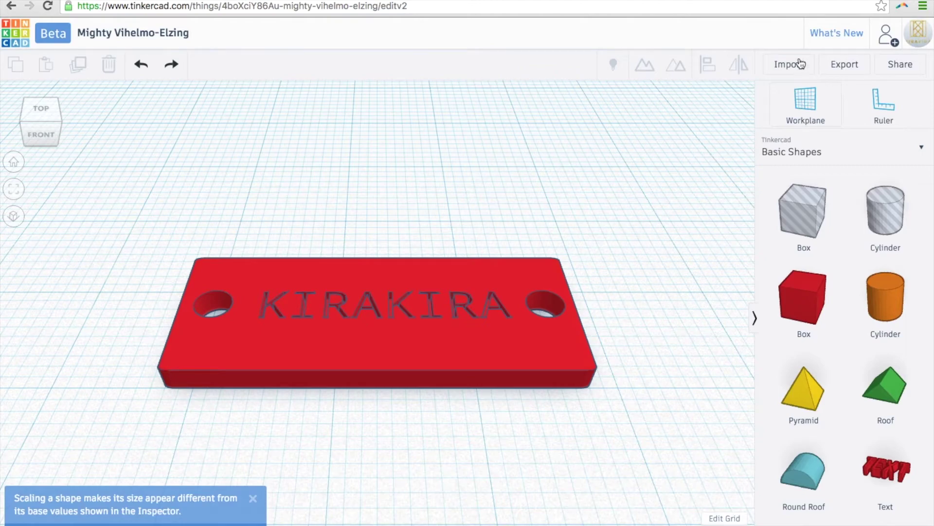
click(837, 65)
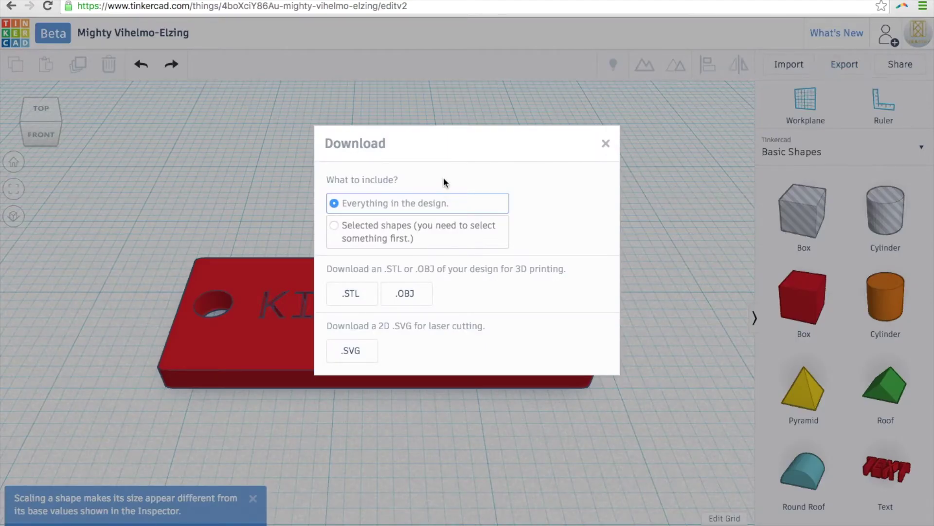
click(354, 297)
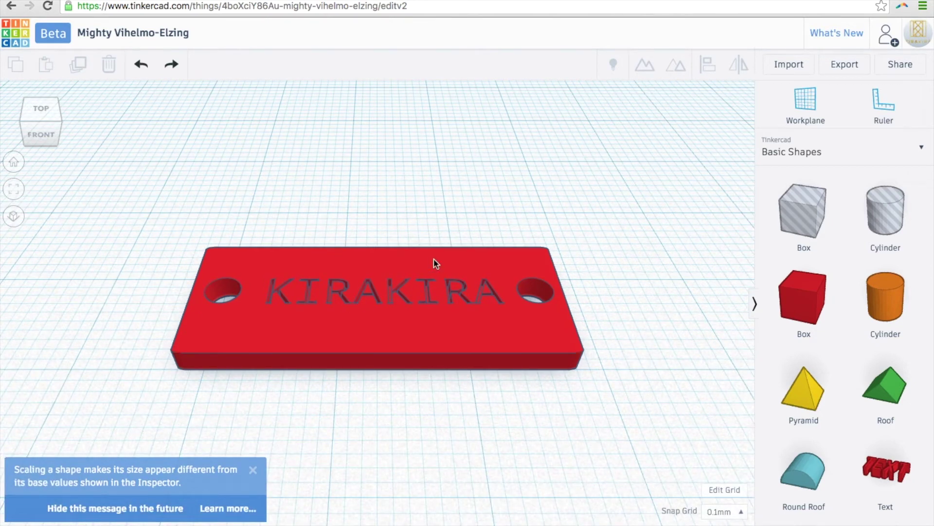
Step: Recolour the engraved plate with the magenta preset swatch
click(463, 341)
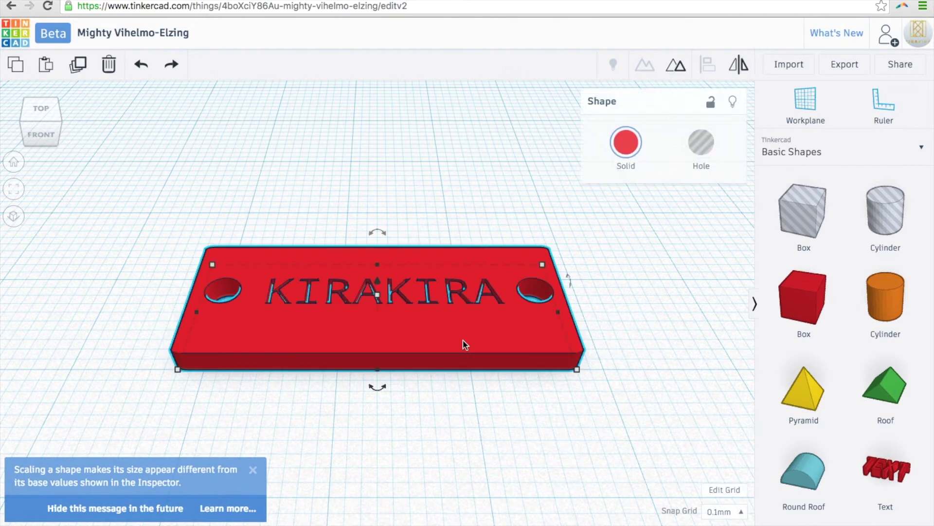
click(626, 142)
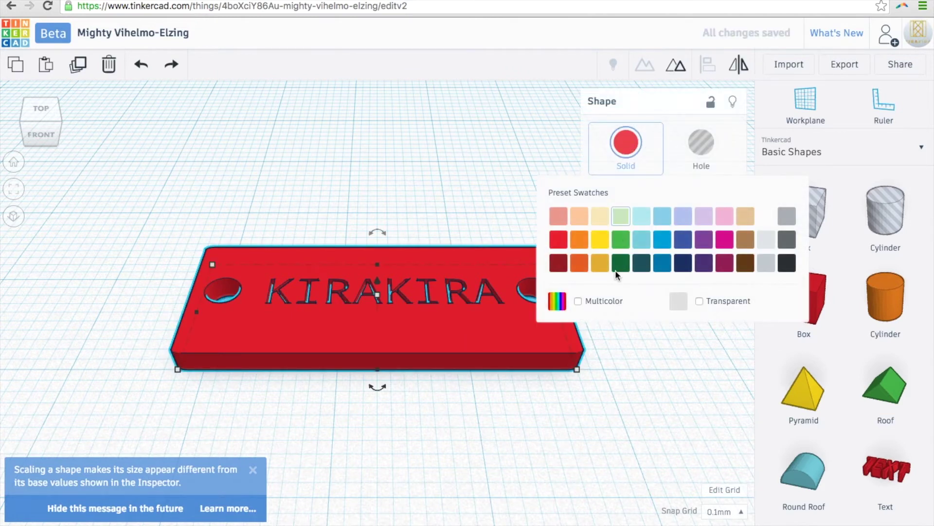
click(729, 244)
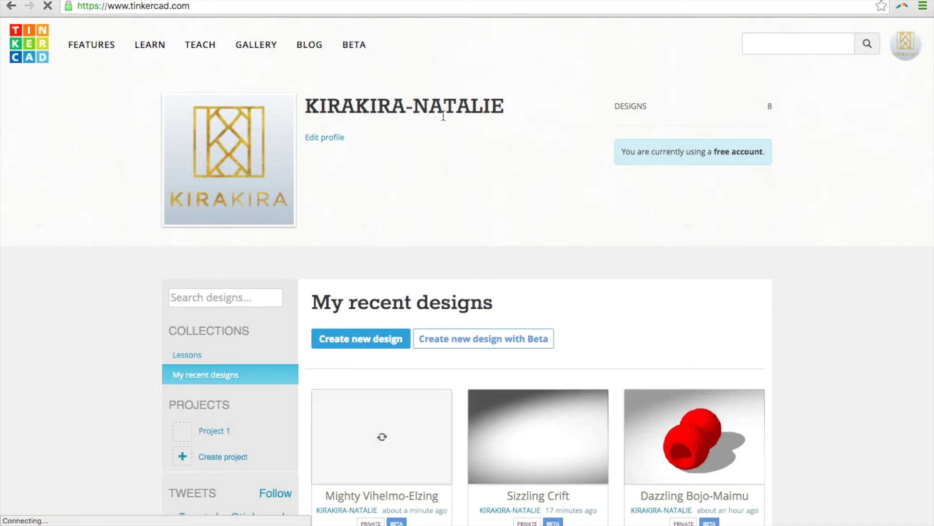
Step: Open the properties of the plate design among the recent designs and rename it KIRAKIRA Name Bar
scroll(495, 292, down, 4)
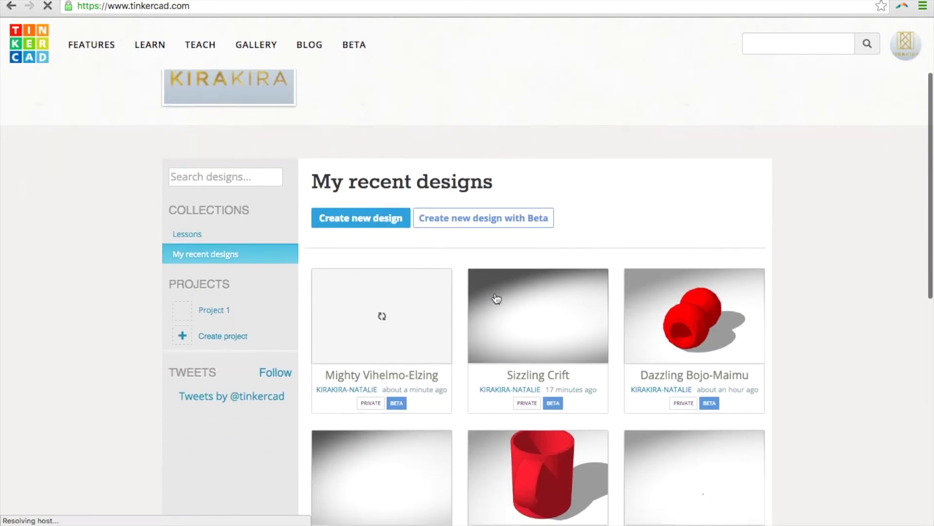
click(371, 214)
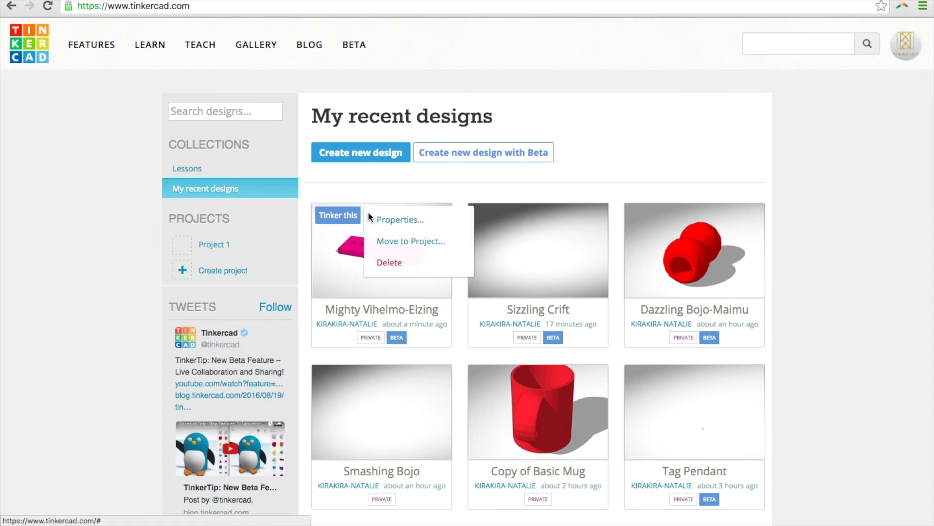
click(388, 222)
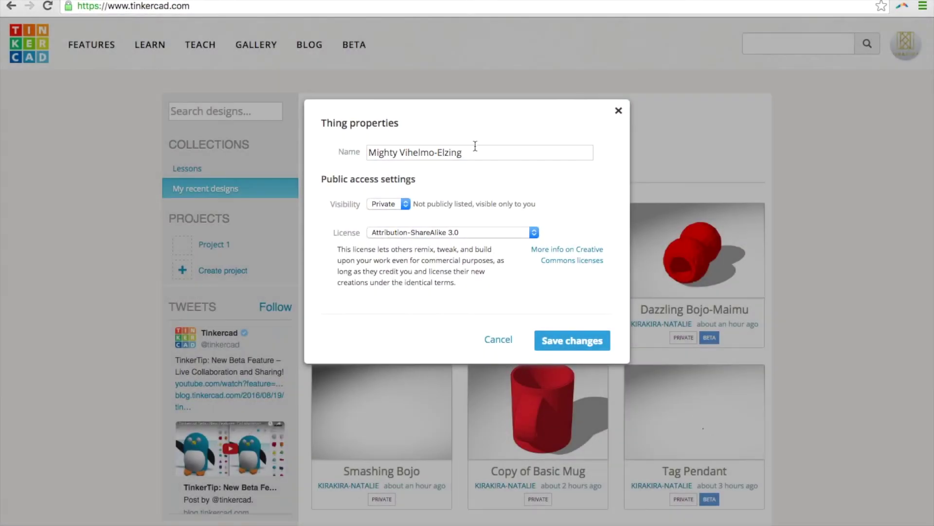
drag(476, 144, 303, 144)
text(KIRAKIRA)
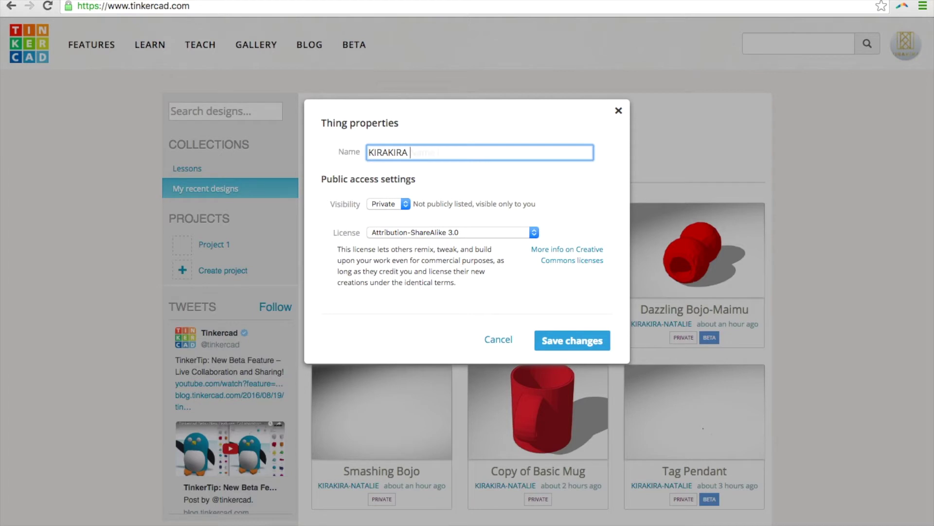
text( Name Bar)
Step: Set the design's visibility to Public, save the property changes, and find the design in the recent designs
click(403, 205)
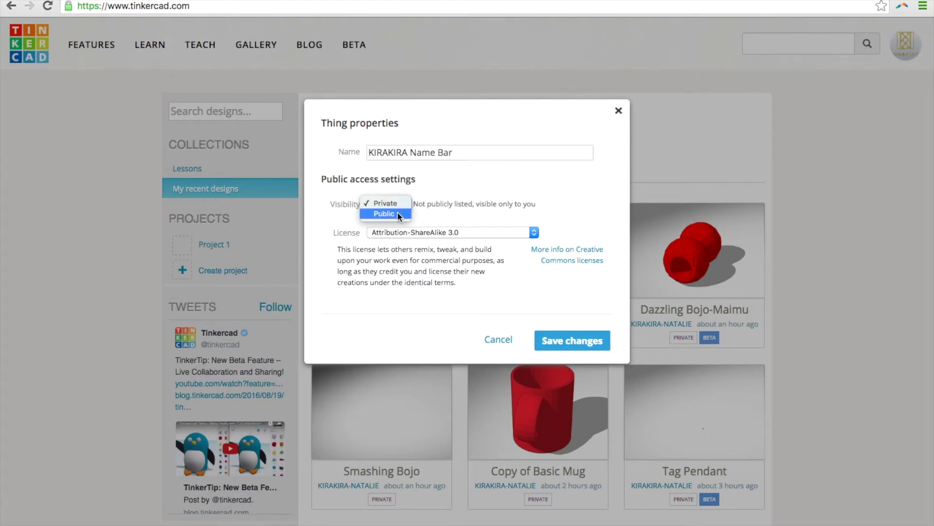
click(396, 213)
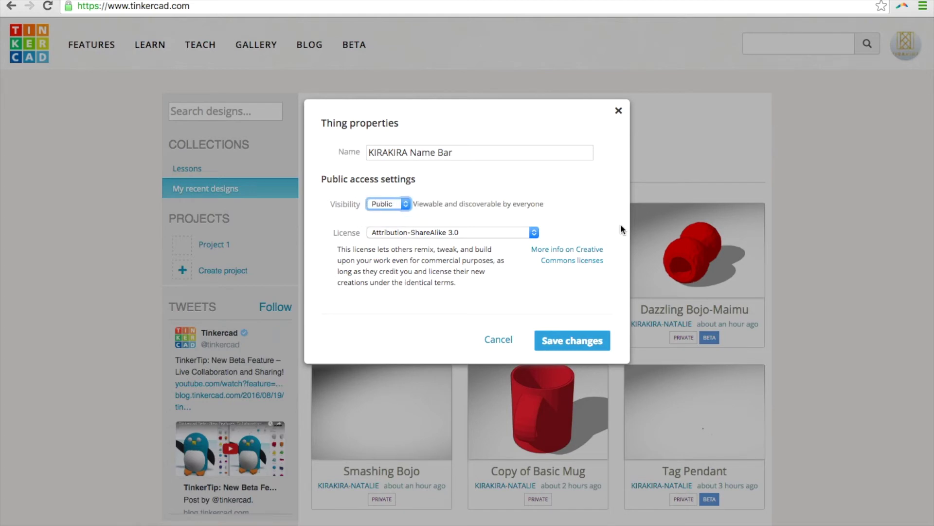
click(586, 337)
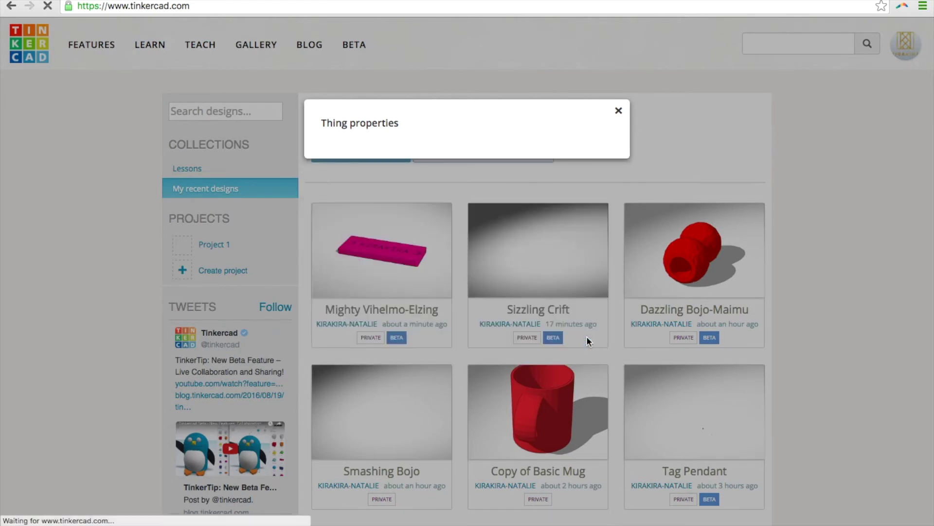
scroll(528, 171, down, 4)
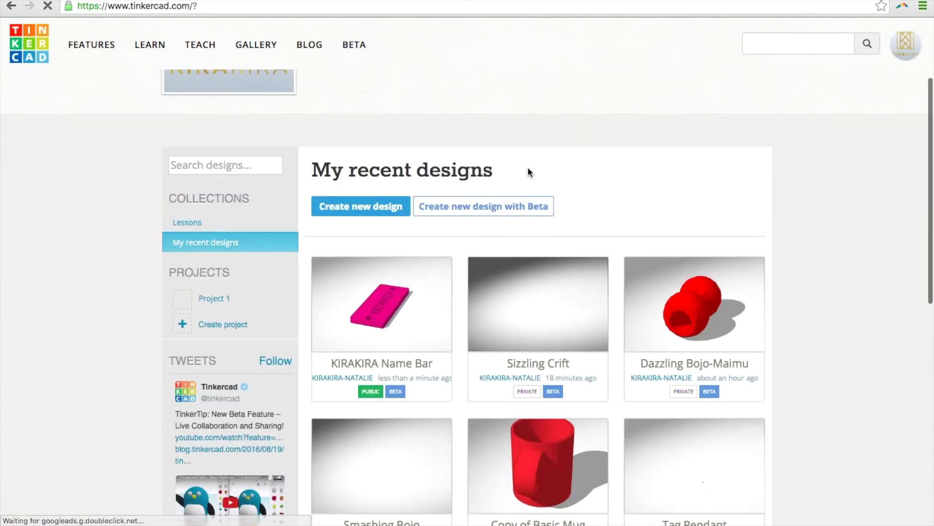
mouse_move(361, 263)
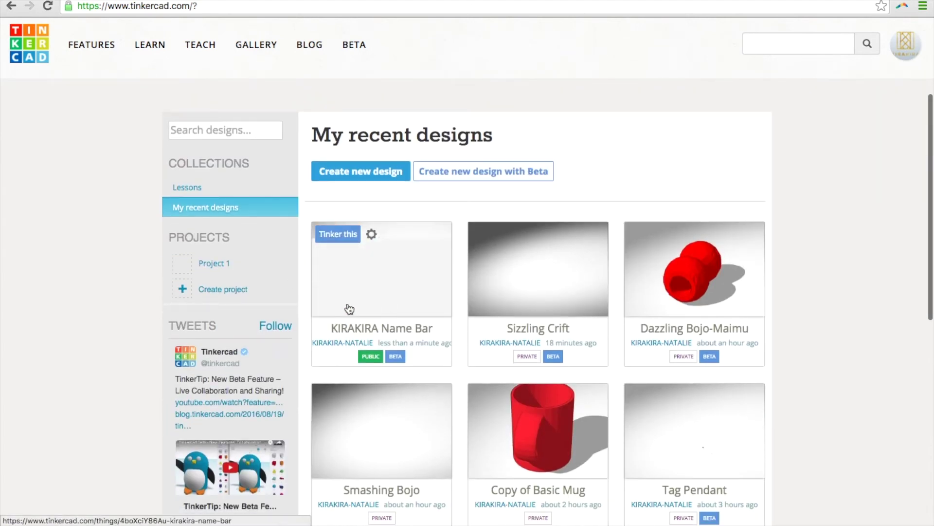